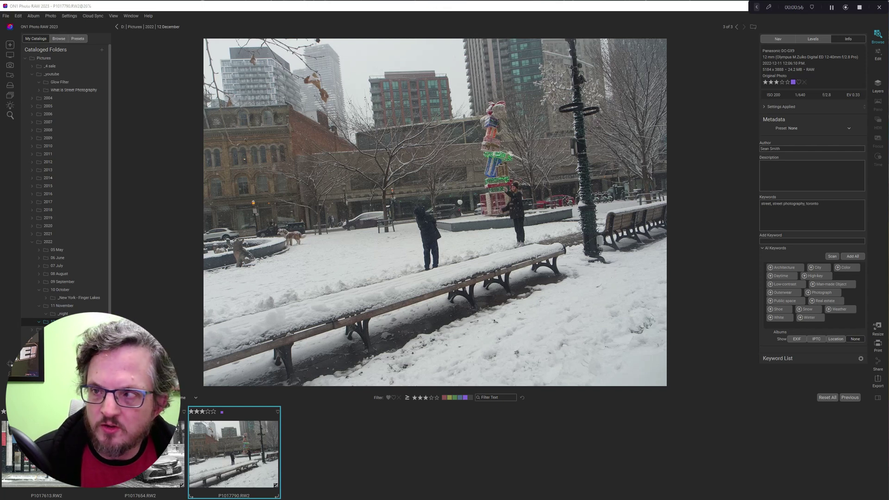
Browse the taxi and Money Mart photos, then return to P1017790.RW2 for editing.
left_click(877, 54)
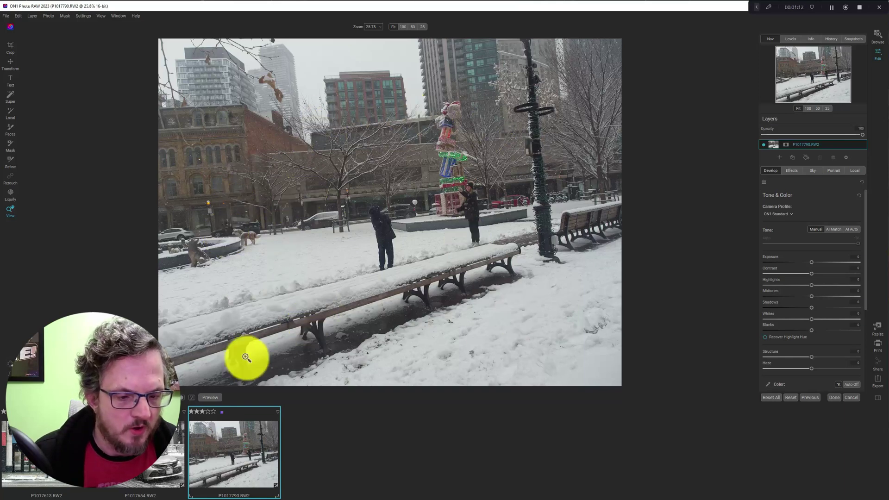
left_click(139, 454)
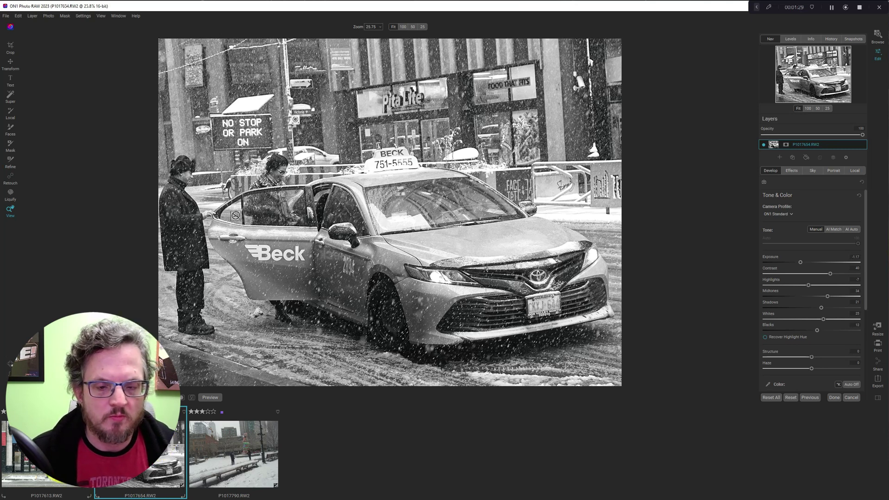
left_click(46, 453)
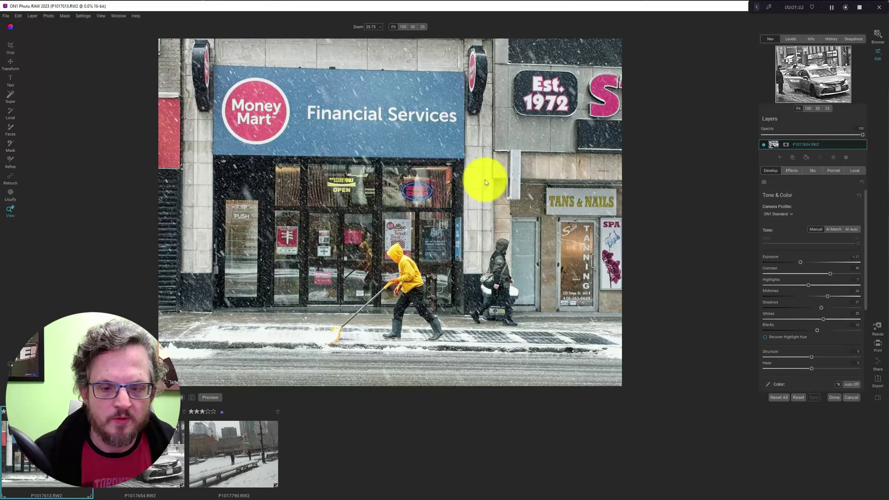
left_click(246, 460)
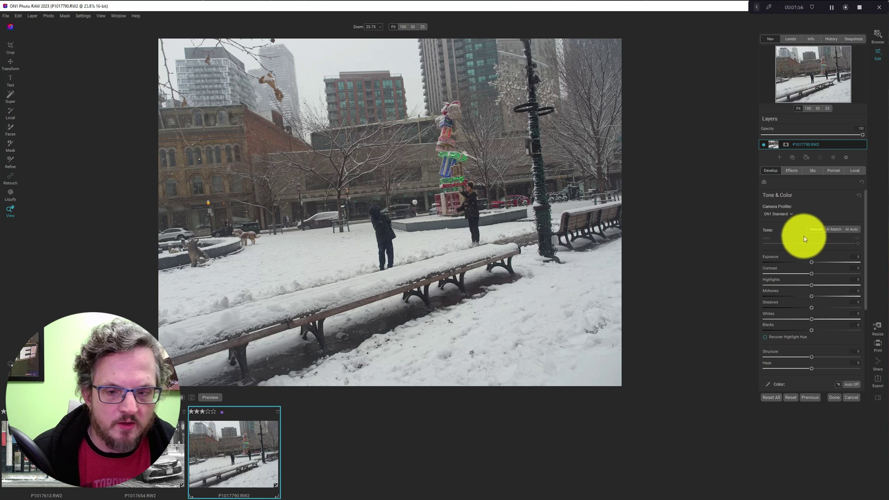
left_click(786, 215)
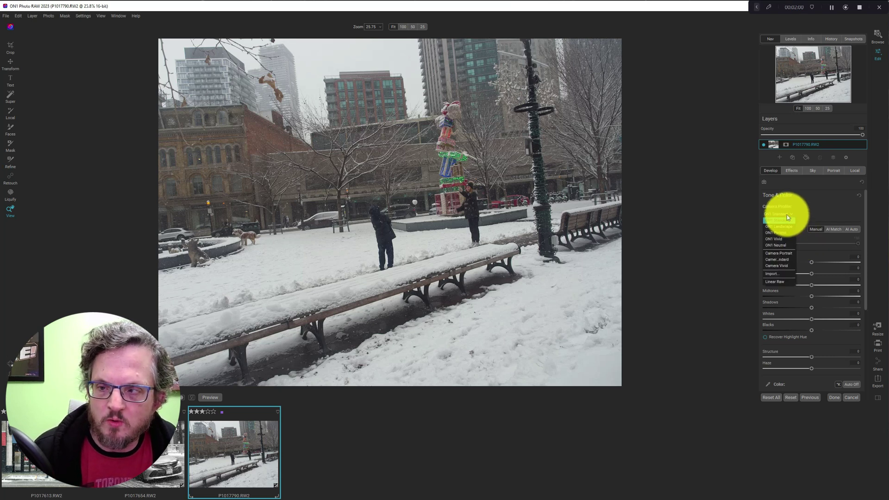
key("Down")
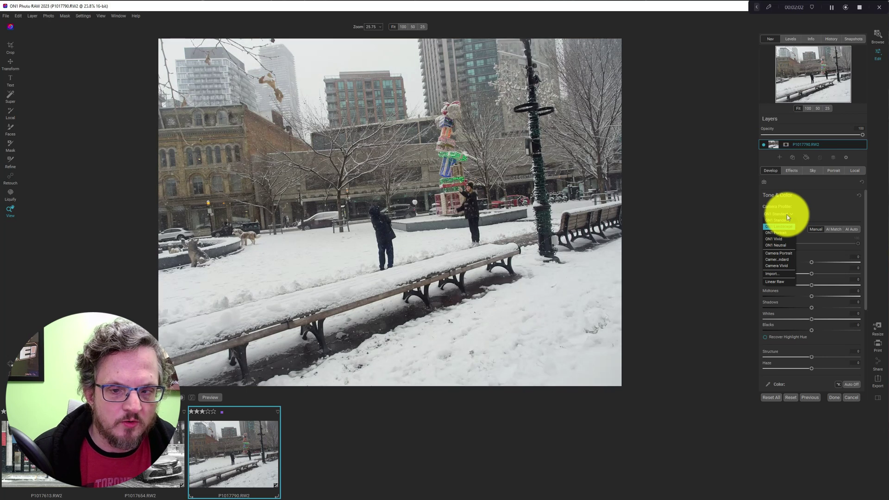
key("Down")
key("Down")
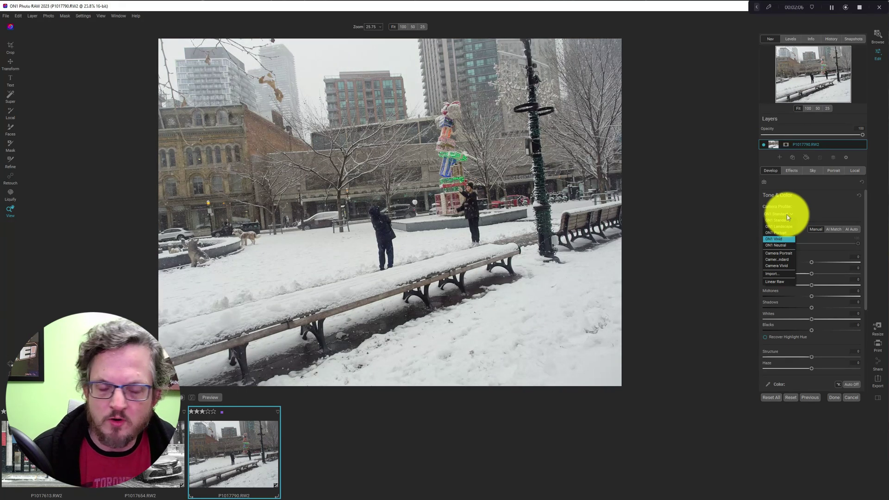
key("Down")
key("Down")
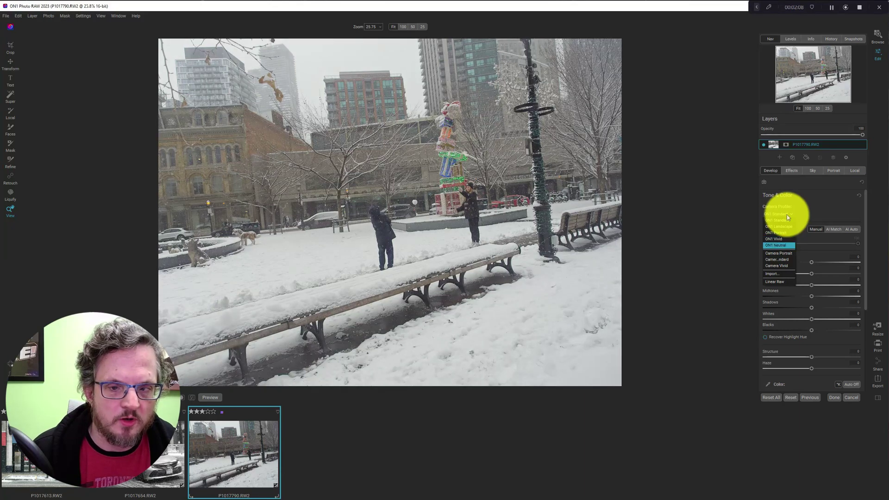
key("Down")
key("Down")
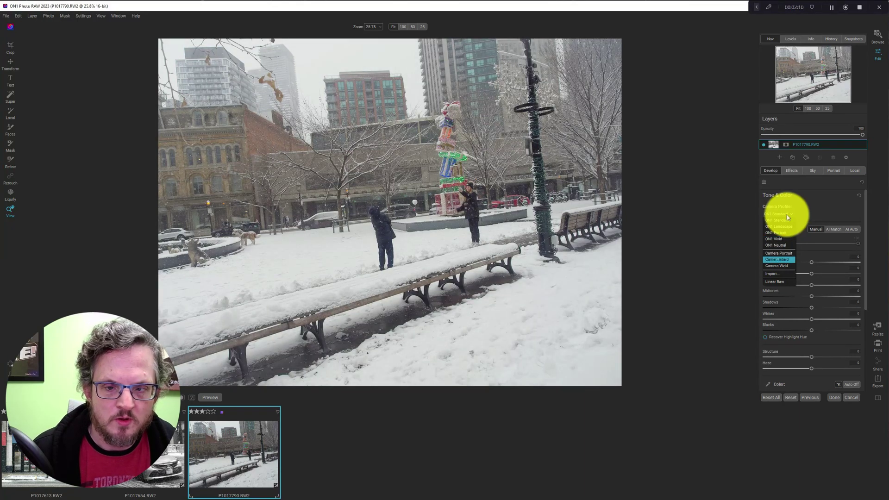
key("Up")
key("Up")
key("Up")
key("Up")
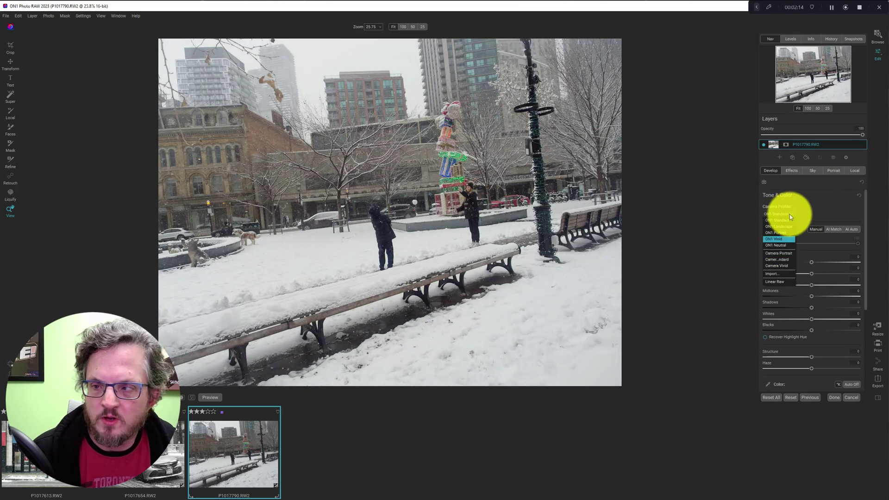
key("Escape")
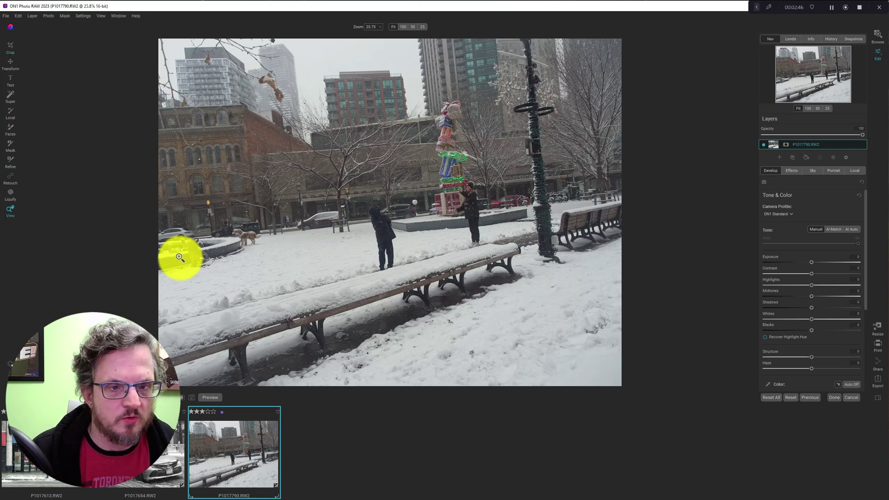
Level the park photo about 4.96° and pull the crop corners in around the bench and people.
key("c")
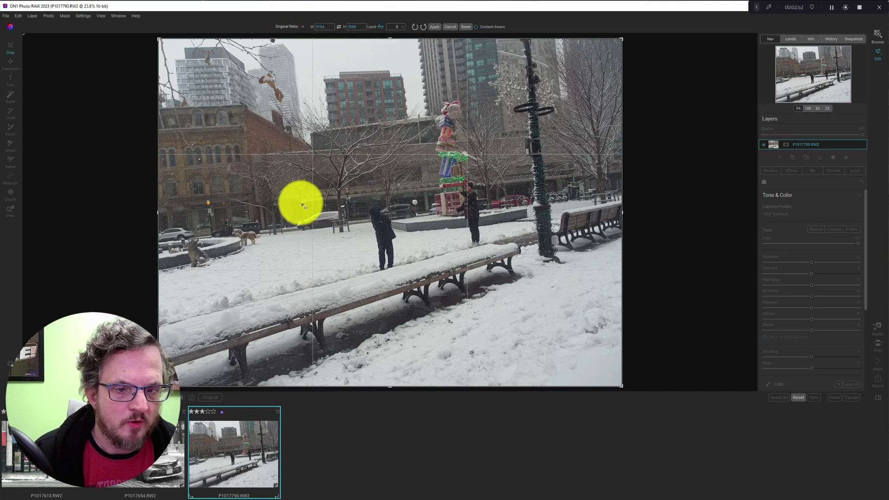
left_click_drag(301, 202, 443, 193)
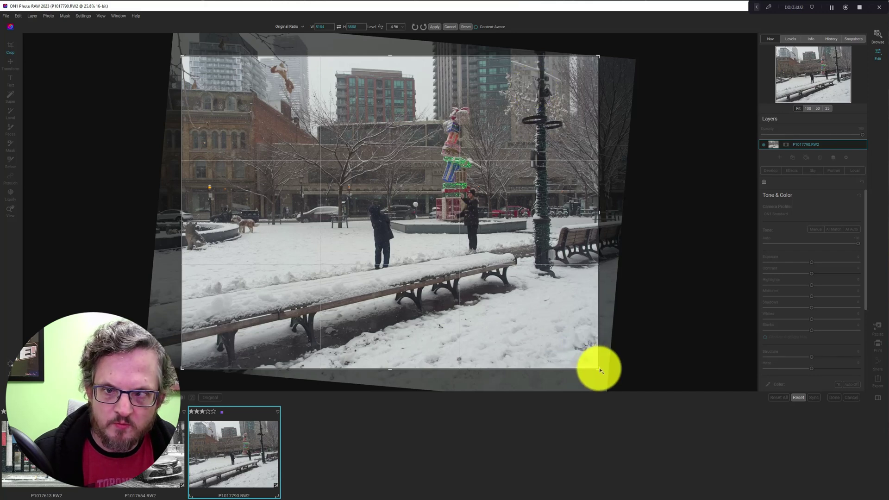
left_click_drag(597, 367, 575, 341)
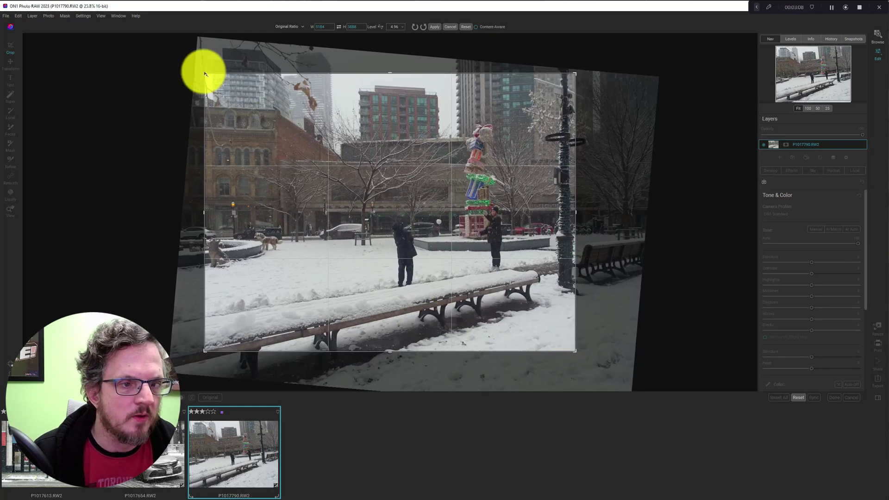
mouse_move(205, 75)
left_mouse_down()
mouse_move(200, 70)
mouse_move(219, 83)
left_mouse_up()
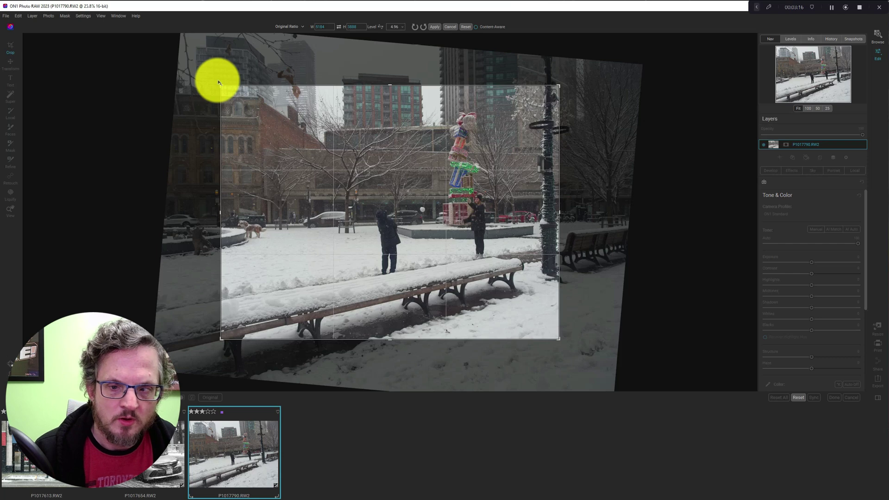
key("Return")
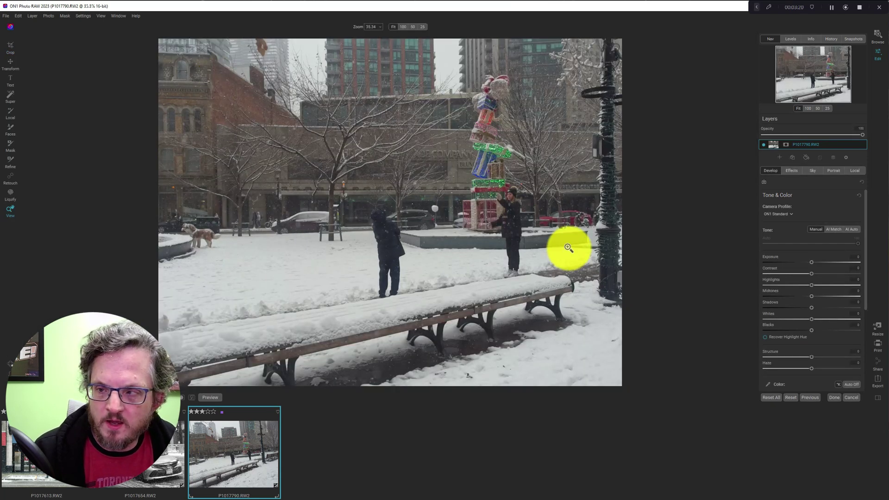
Apply AI Match and AI Auto tone correction to the park photo.
left_click(838, 233)
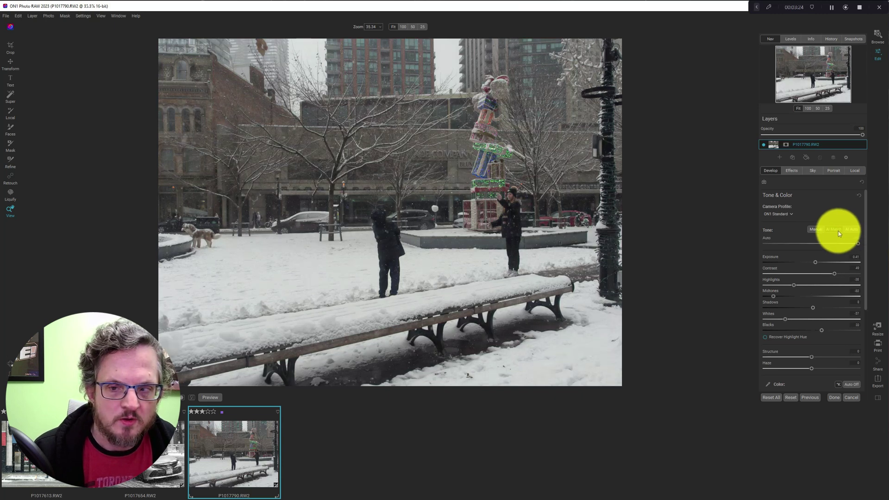
left_click(855, 230)
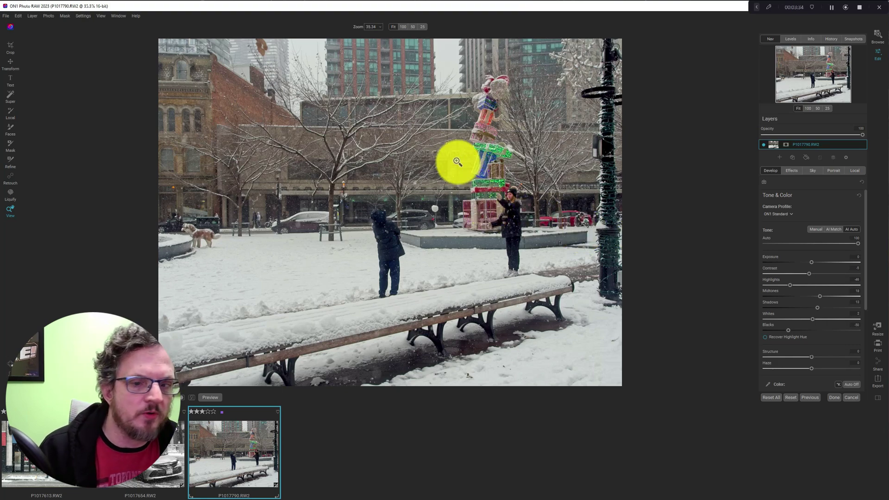
left_click(468, 175)
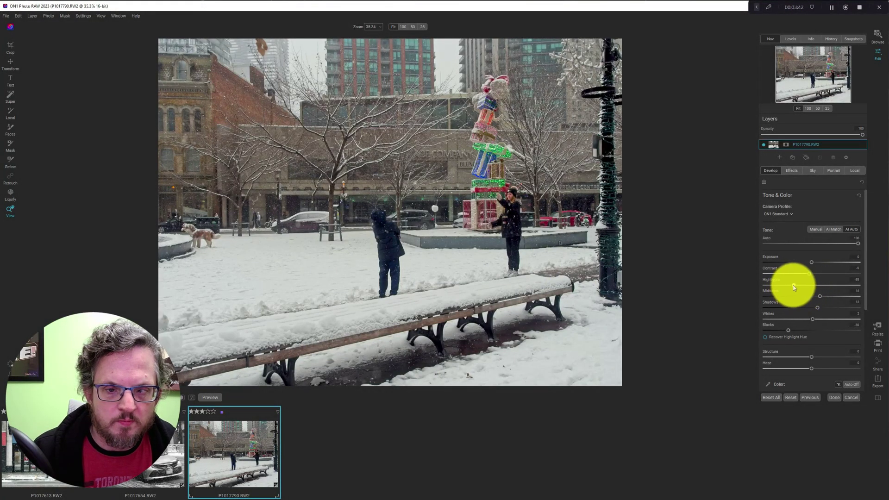
Set Highlights to -28 and Shadows to 11, trying Haze then resetting it to 0.
left_click_drag(796, 287, 798, 287)
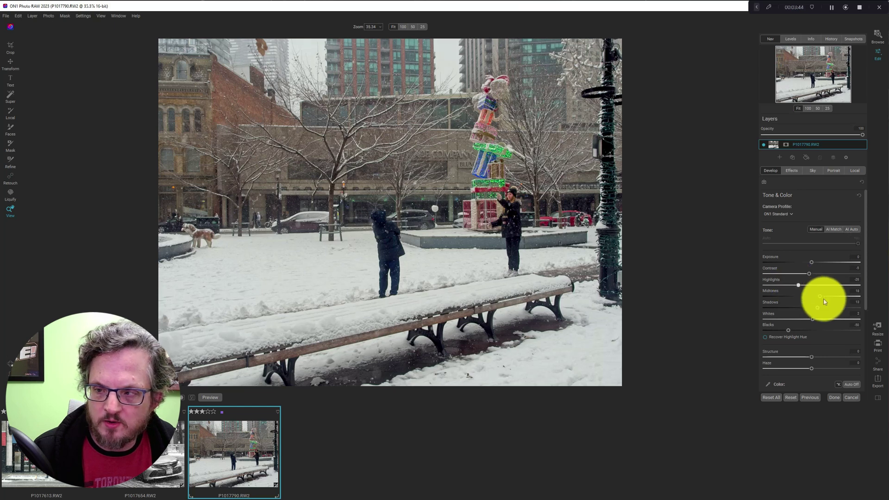
left_click_drag(818, 310, 822, 298)
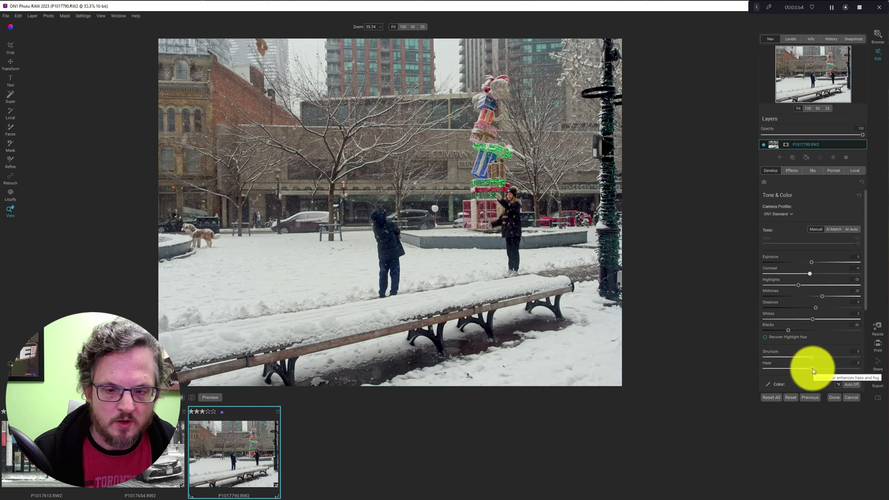
mouse_move(812, 369)
left_mouse_down()
mouse_move(744, 368)
mouse_move(882, 369)
mouse_move(822, 370)
left_mouse_up()
double_click(767, 361)
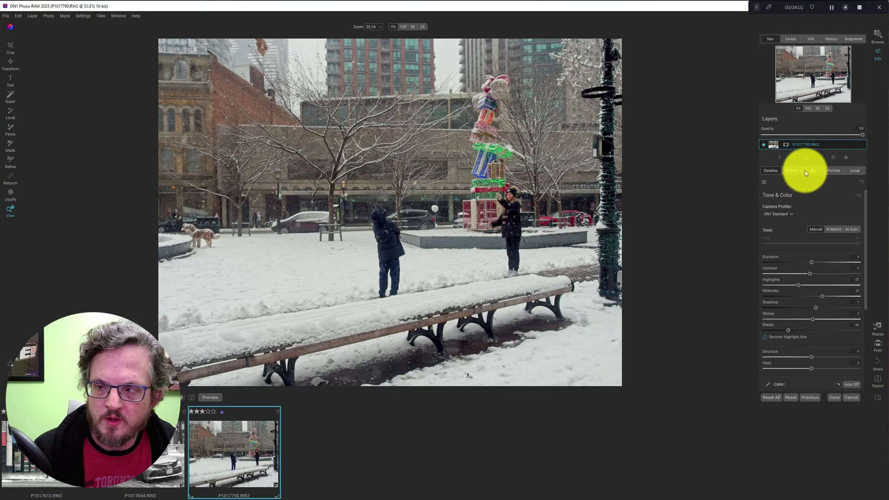
Add a Black & White filter in Effects.
left_click(788, 170)
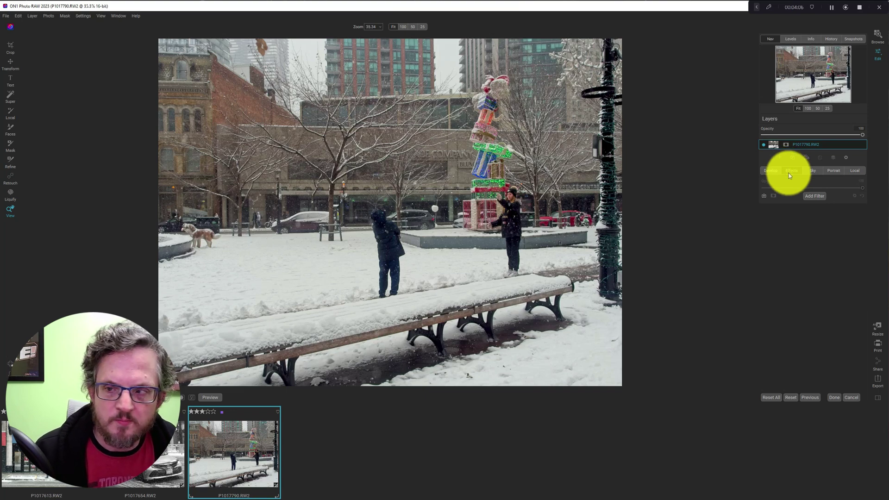
left_click(812, 197)
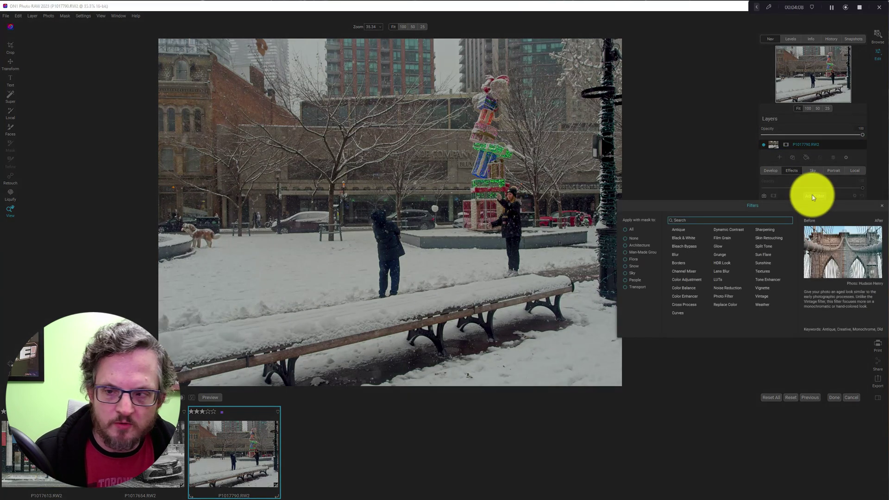
left_click(688, 238)
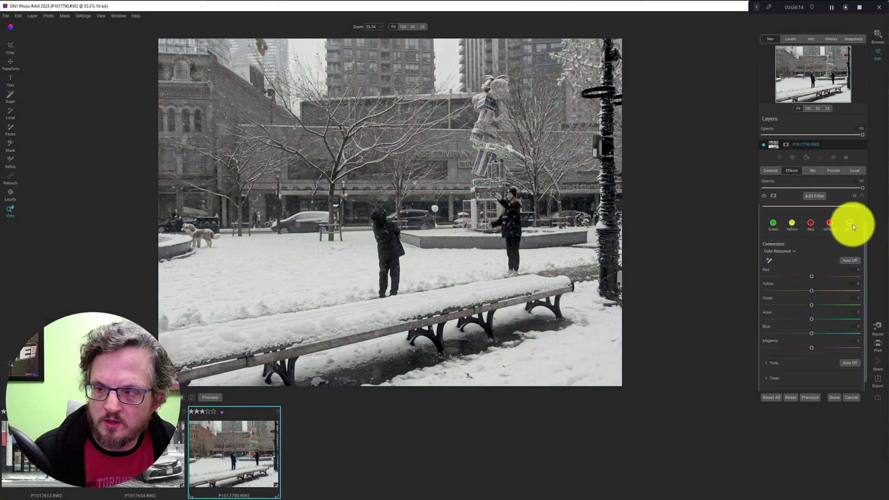
Preview the black-and-white styles from Chrome through Neutral and settle on Inky.
left_click(849, 224)
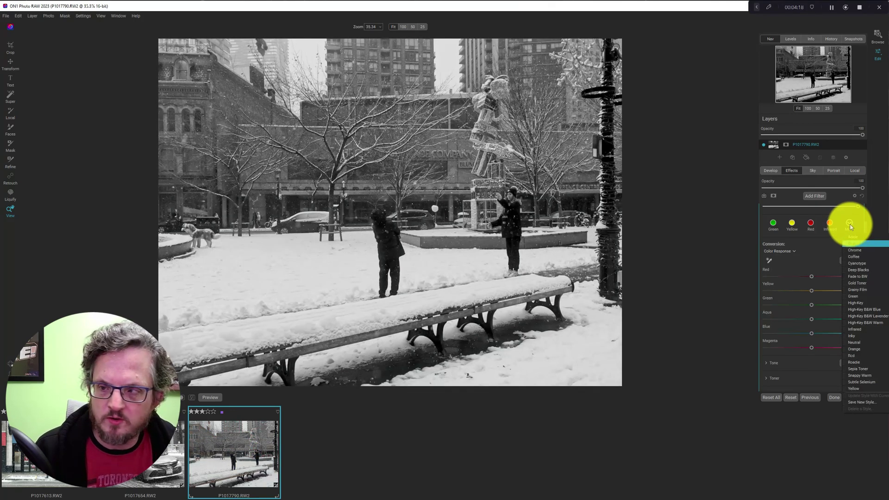
key("Down")
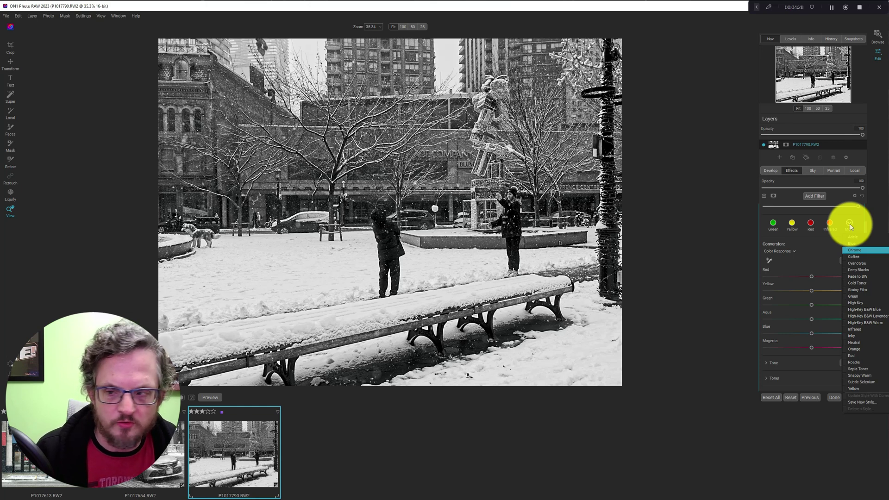
key("Down")
key("Down")
key("Down")
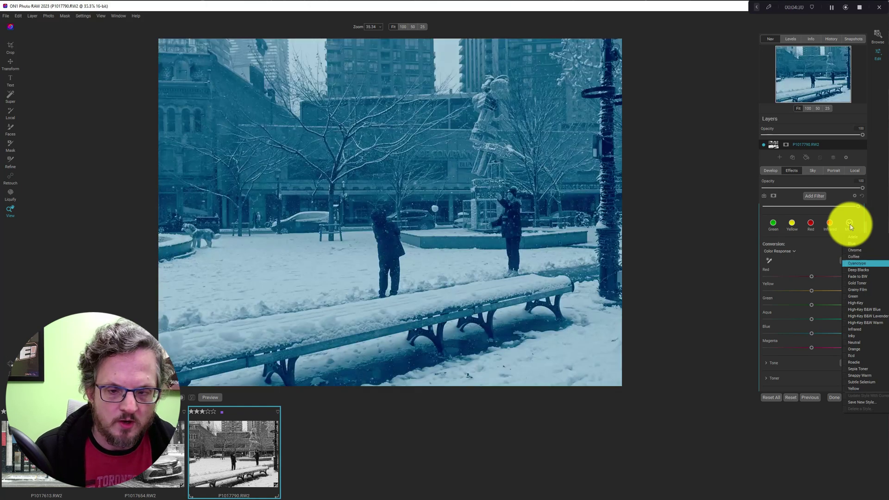
key("Down")
key("Down")
key("Down")
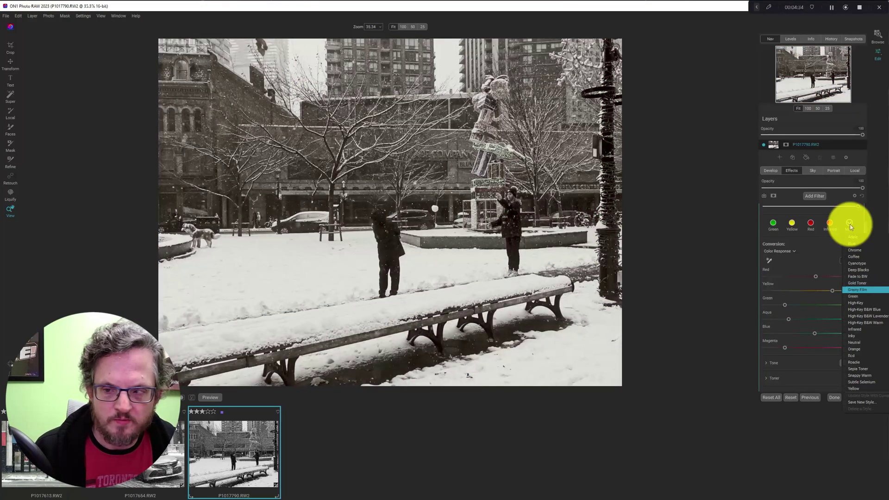
key("Down")
key("Down")
key("Down")
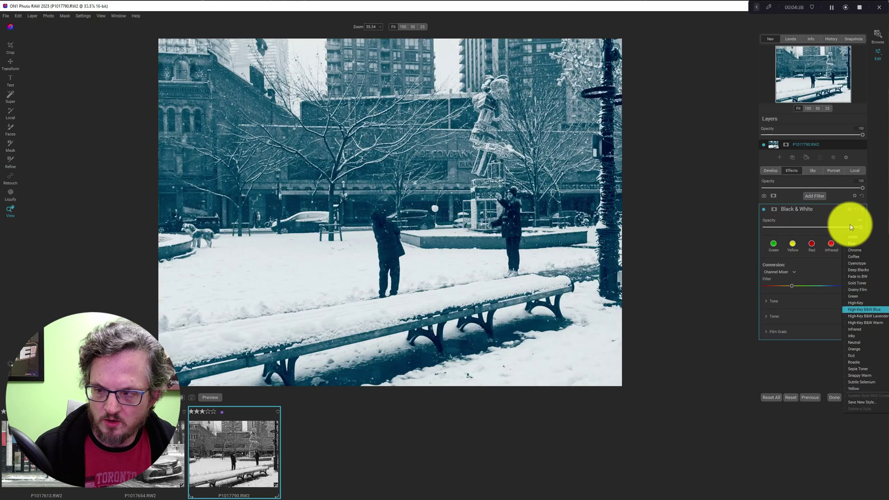
key("Down")
key("Down")
key("Down")
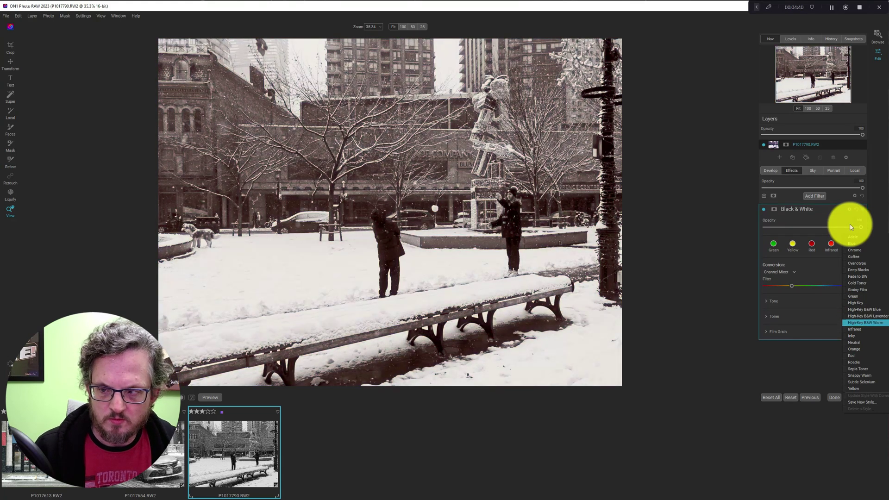
key("Down")
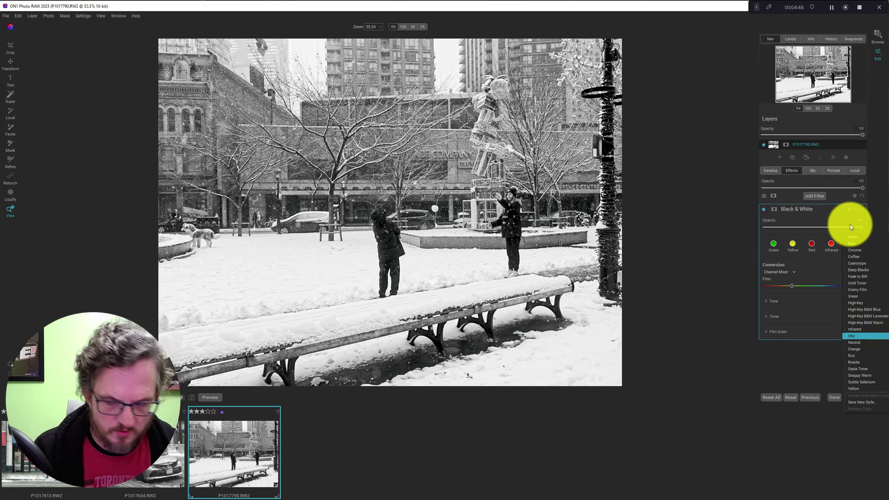
key("Down")
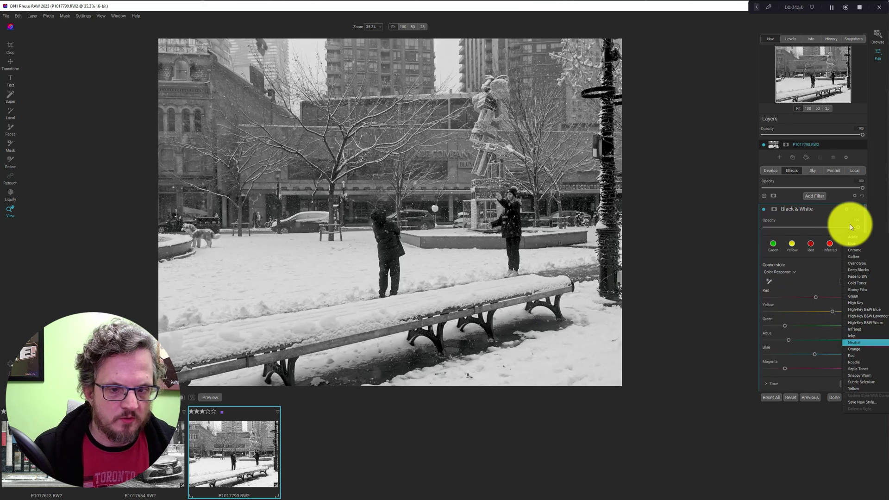
key("Up")
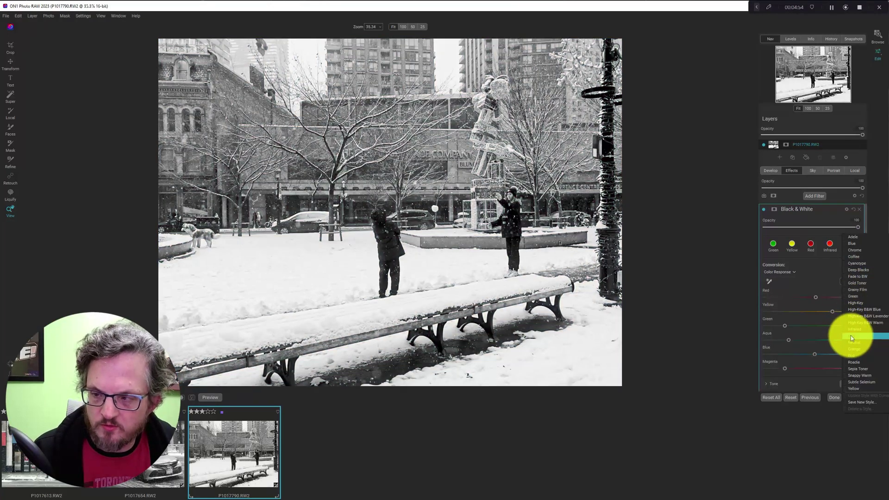
Keep Inky and set the Black & White Tone to Blacks 5 and Brightness 22.
left_click(850, 335)
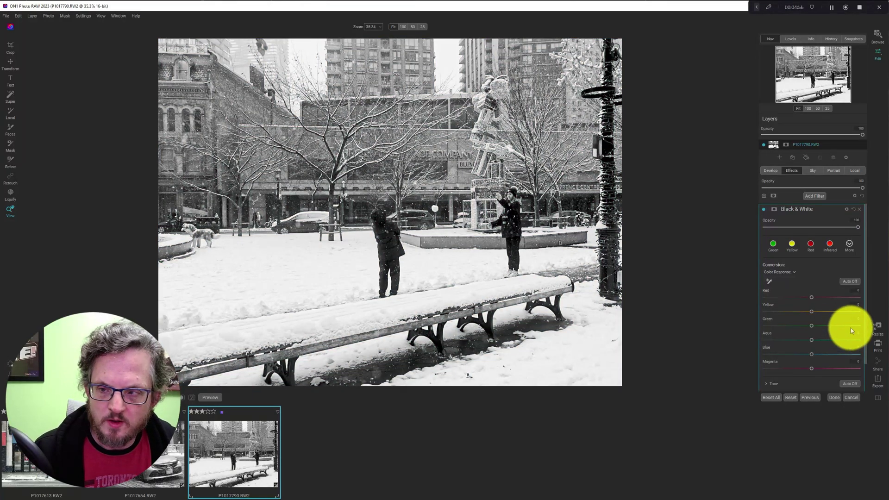
mouse_move(850, 327)
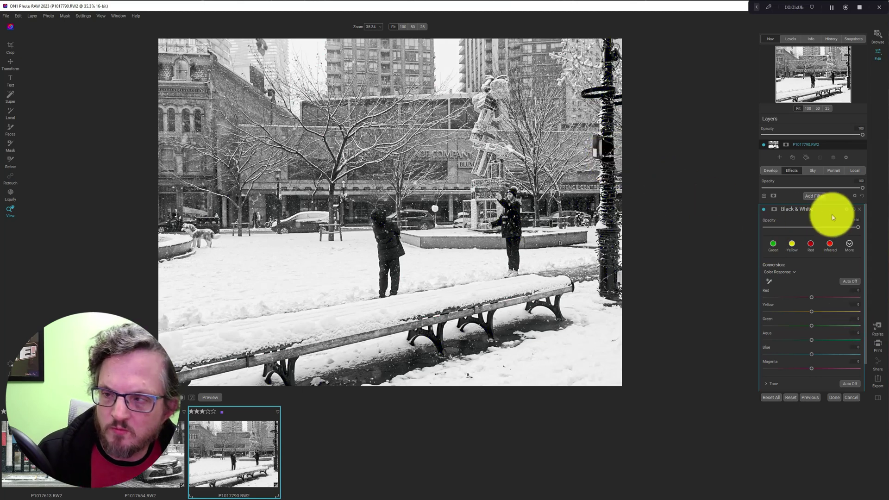
scroll(822, 280, "down", 2)
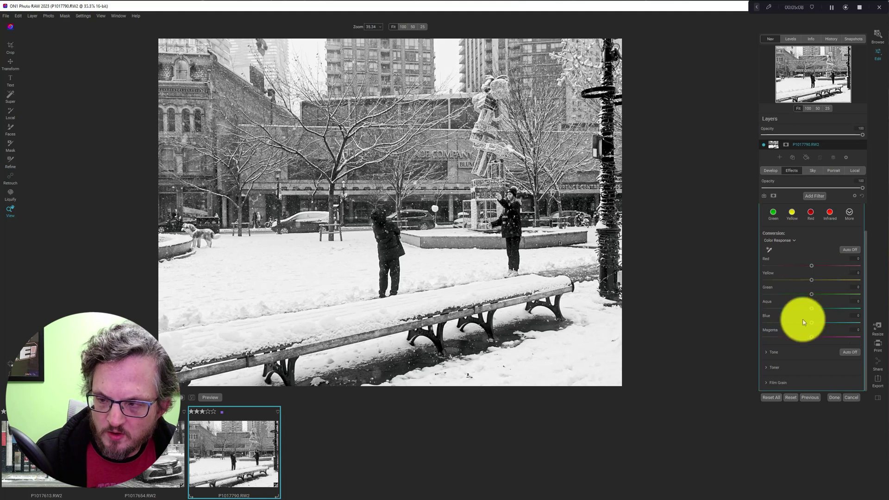
left_click(769, 351)
scroll(803, 350, "down", 5)
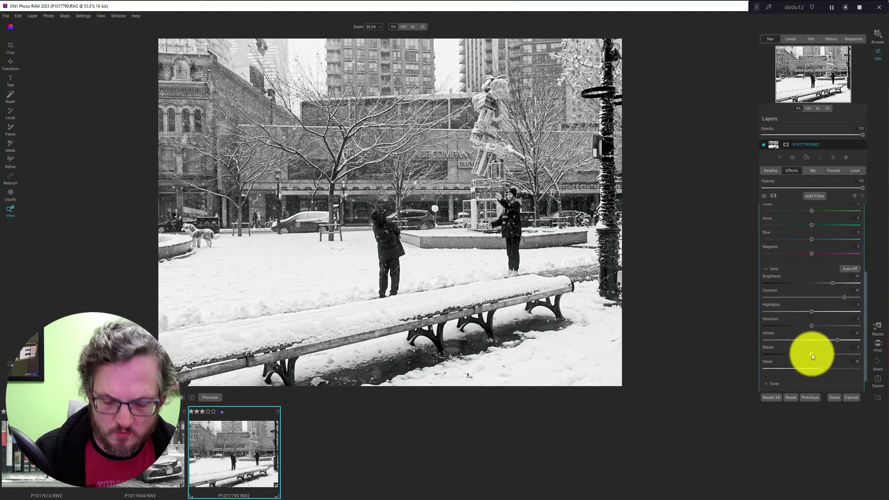
left_click_drag(812, 354, 825, 354)
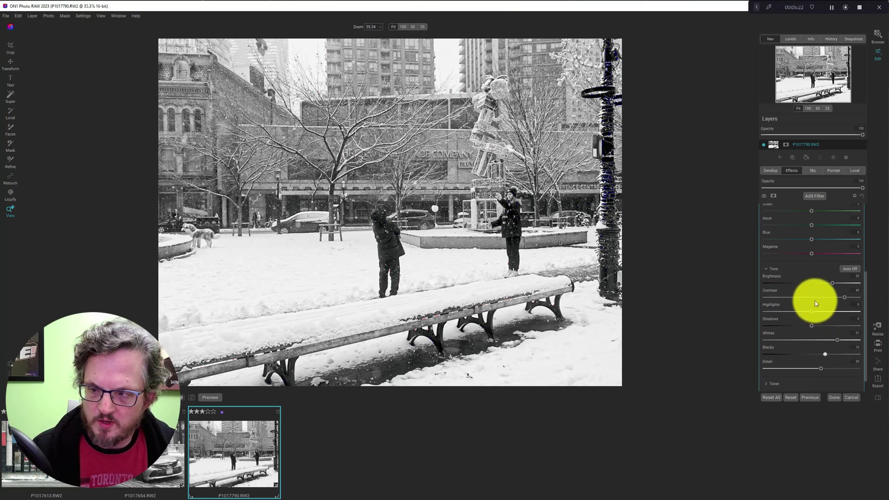
left_click_drag(832, 283, 833, 283)
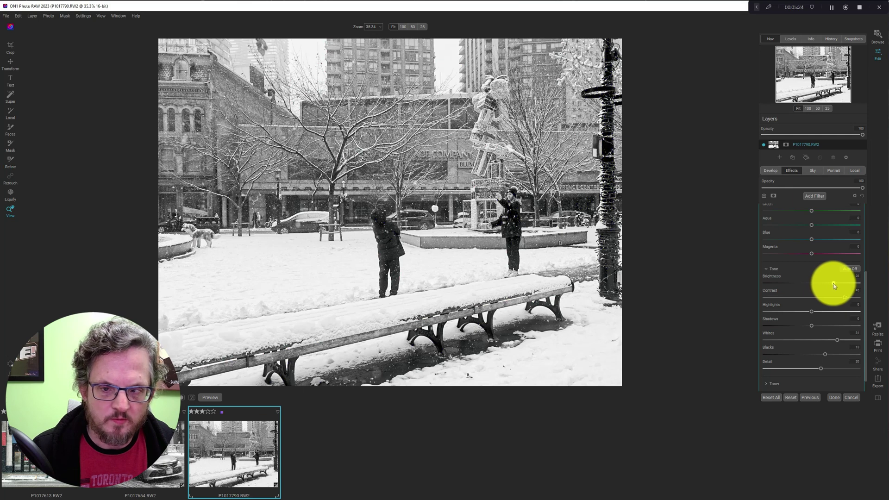
scroll(833, 278, "up", 3)
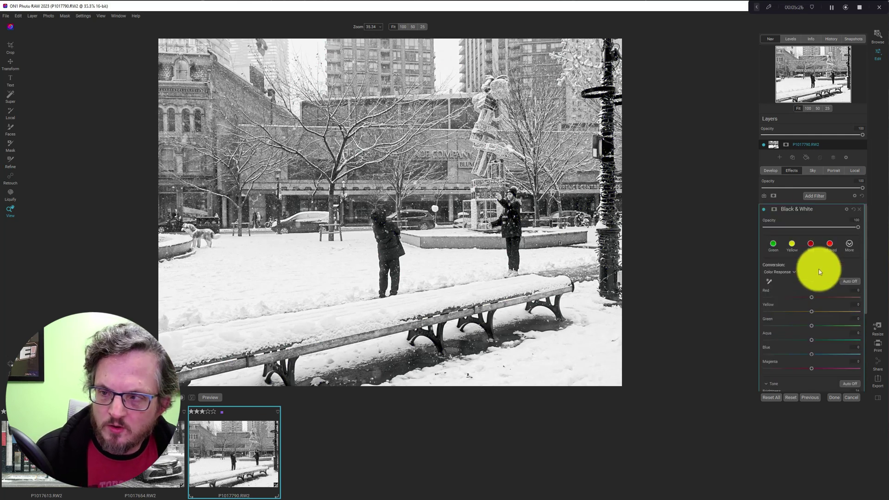
left_click(837, 210)
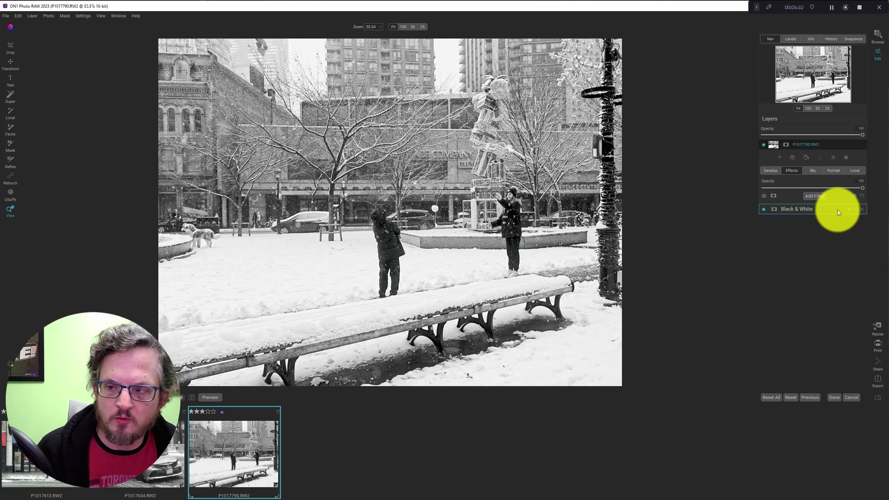
Add Dynamic Contrast on the Natural preset with Small at 28, comparing against the original.
left_click(812, 195)
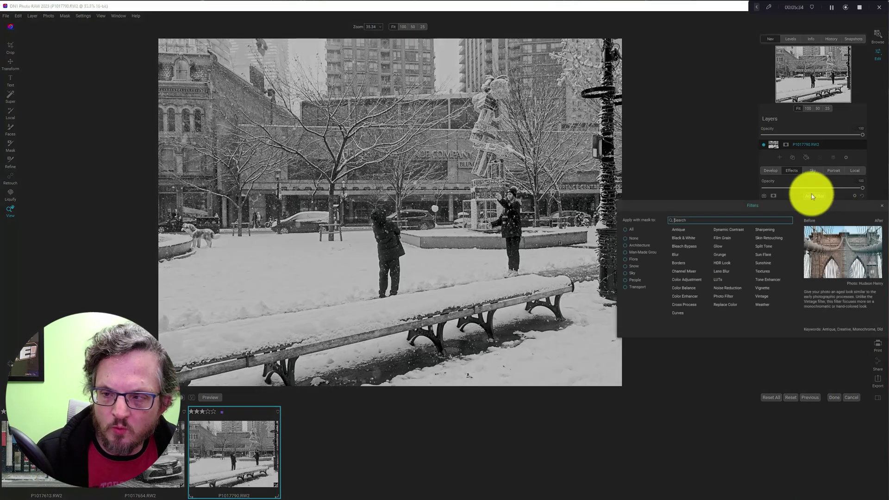
key("Escape")
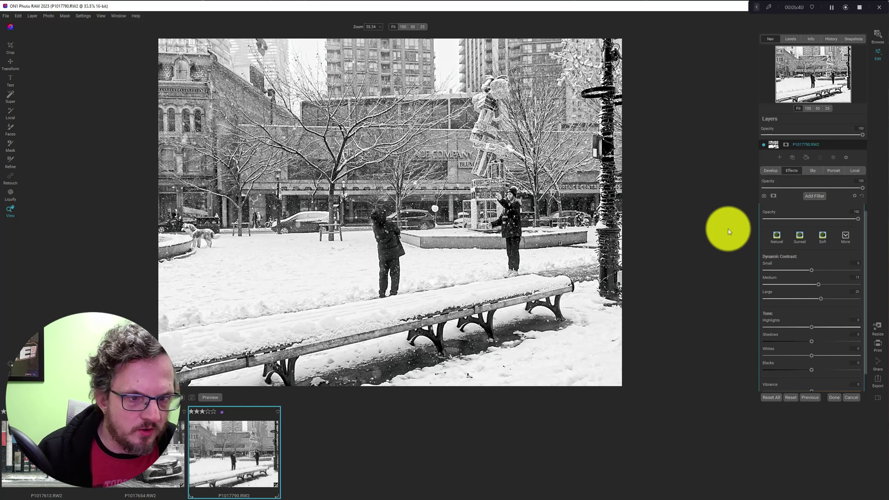
left_click(778, 236)
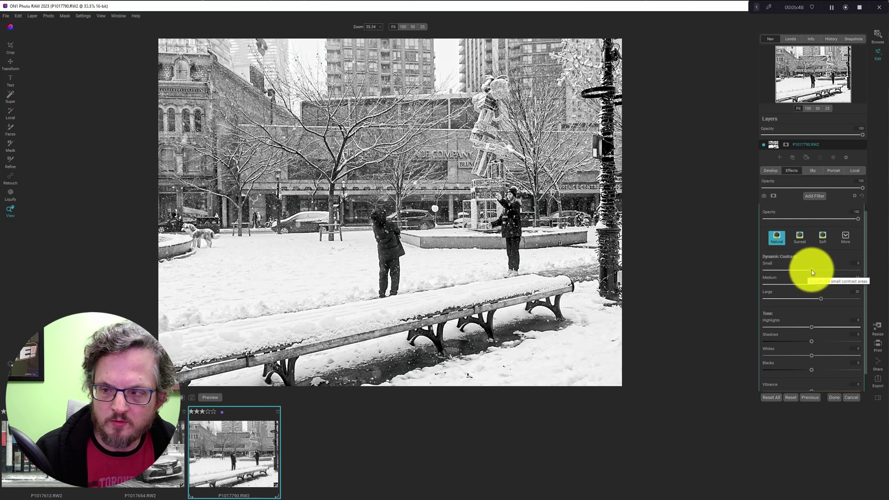
left_click_drag(811, 271, 818, 270)
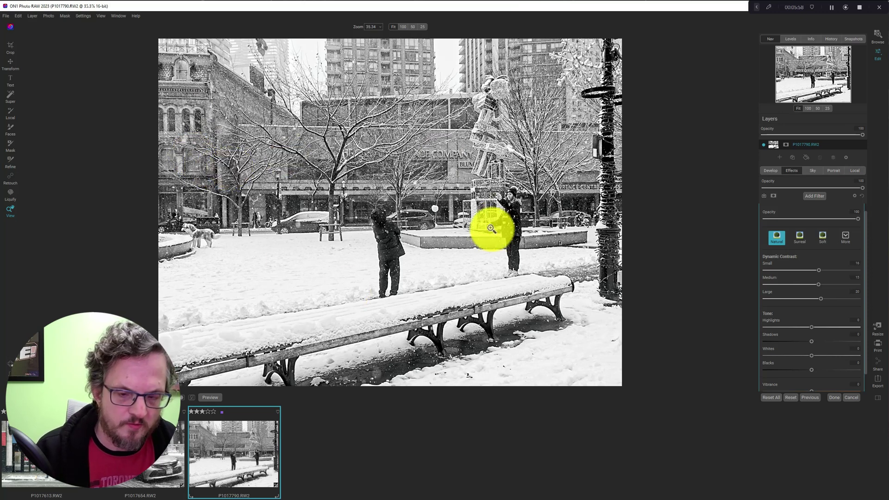
key("ctrl+p")
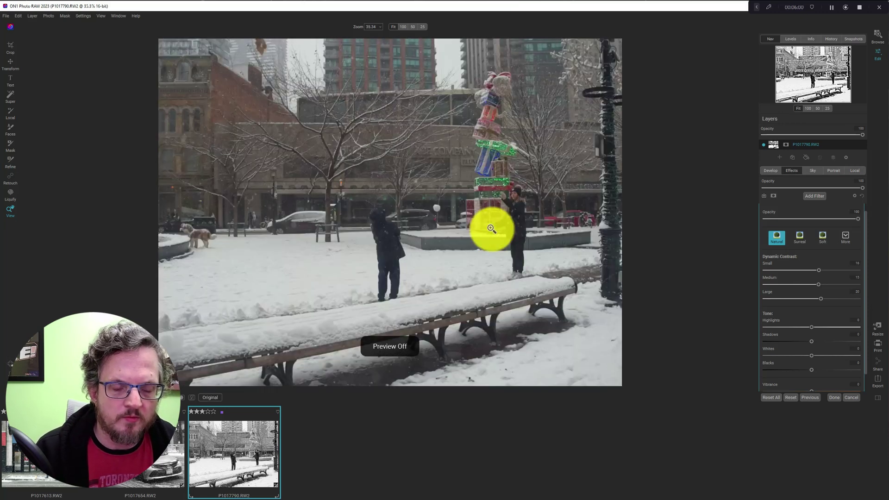
key("ctrl+p")
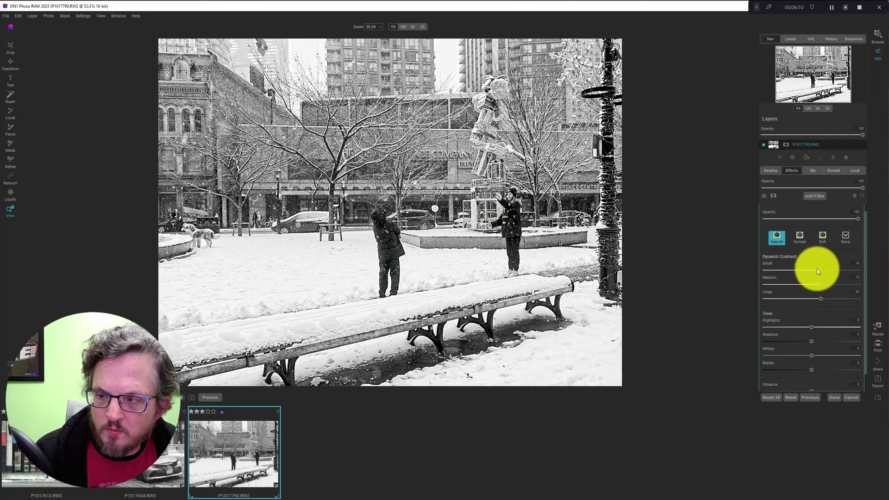
mouse_move(817, 271)
left_mouse_down()
mouse_move(857, 271)
mouse_move(819, 268)
left_mouse_up()
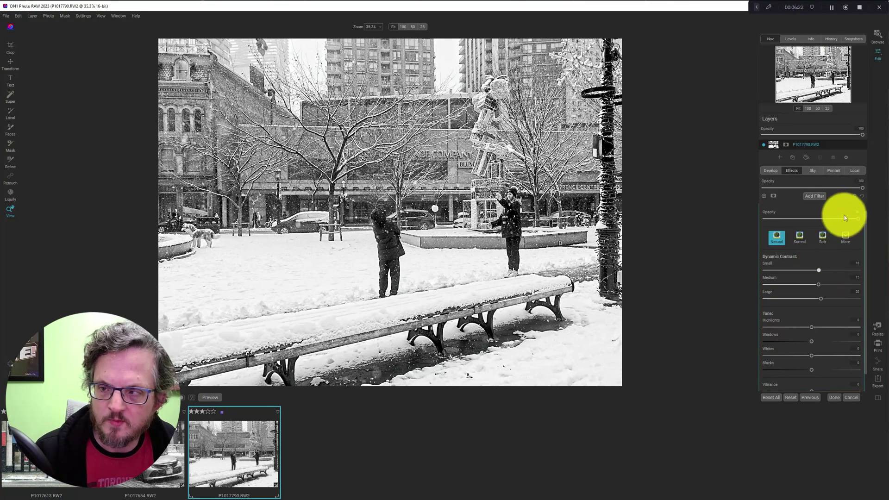
scroll(844, 217, "up", 1)
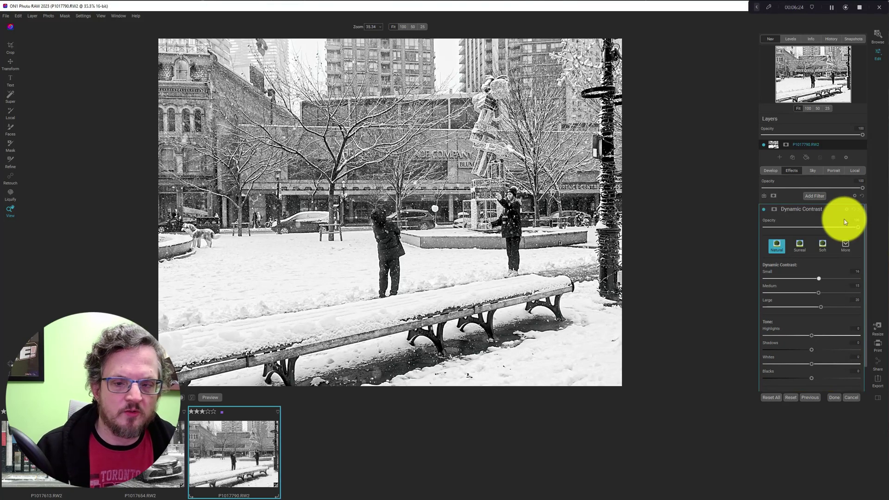
left_click(840, 209)
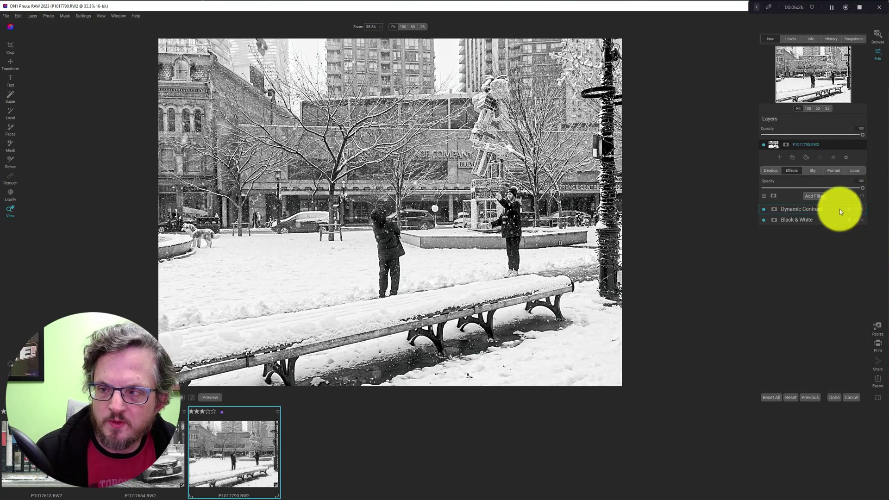
Add a Tone Enhancer with a brighter style and show the clipping warnings.
left_click(815, 197)
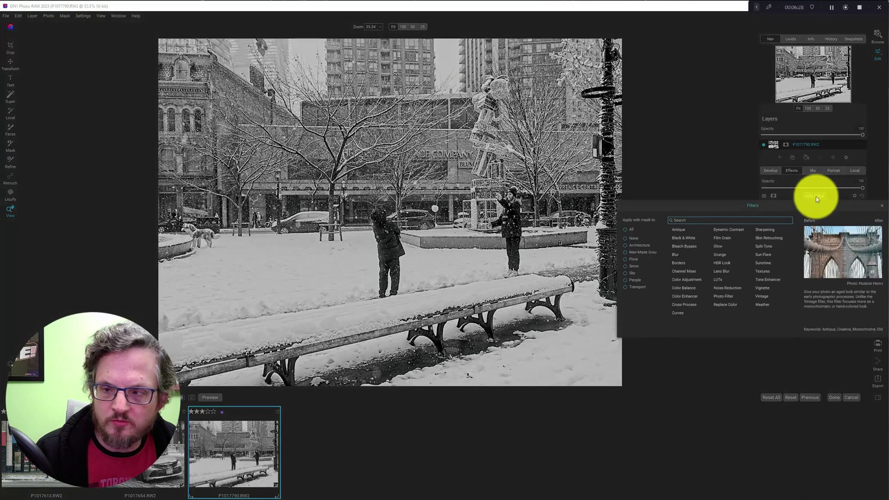
left_click(764, 279)
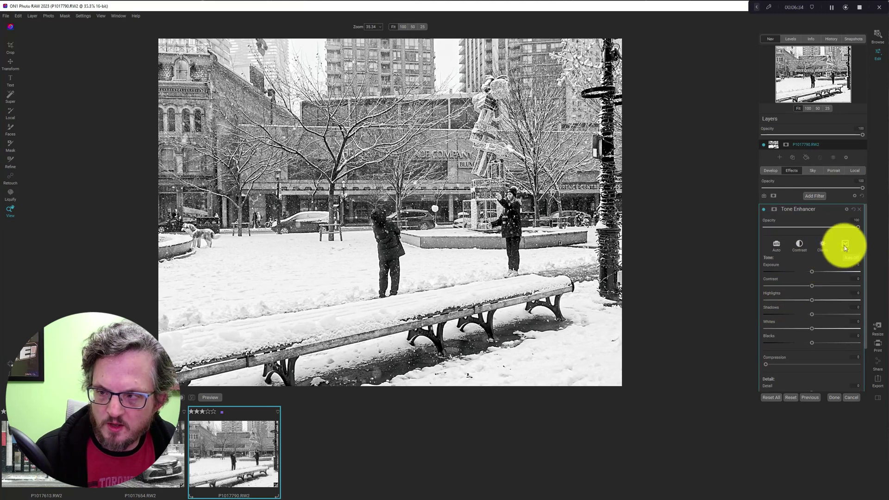
left_click(844, 248)
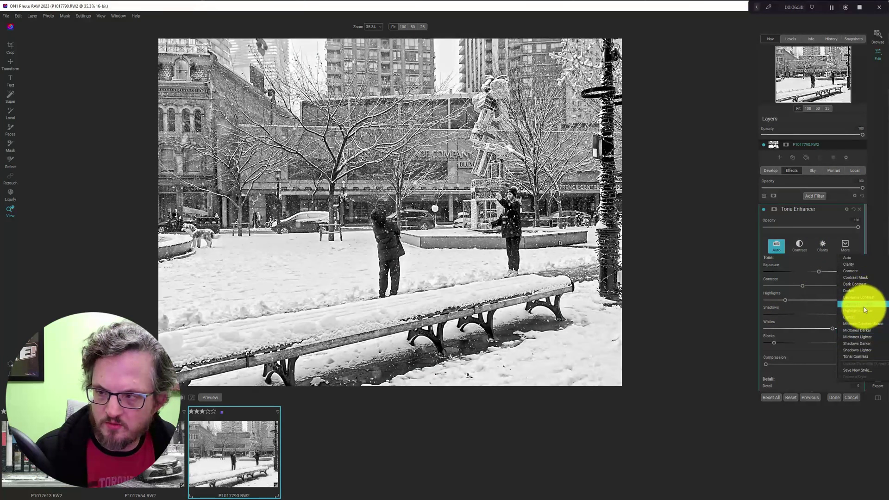
left_click(863, 308)
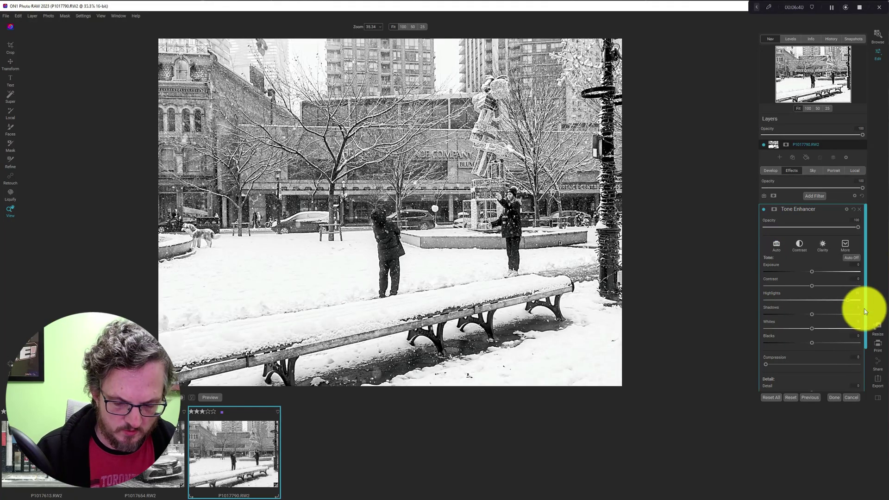
key("j")
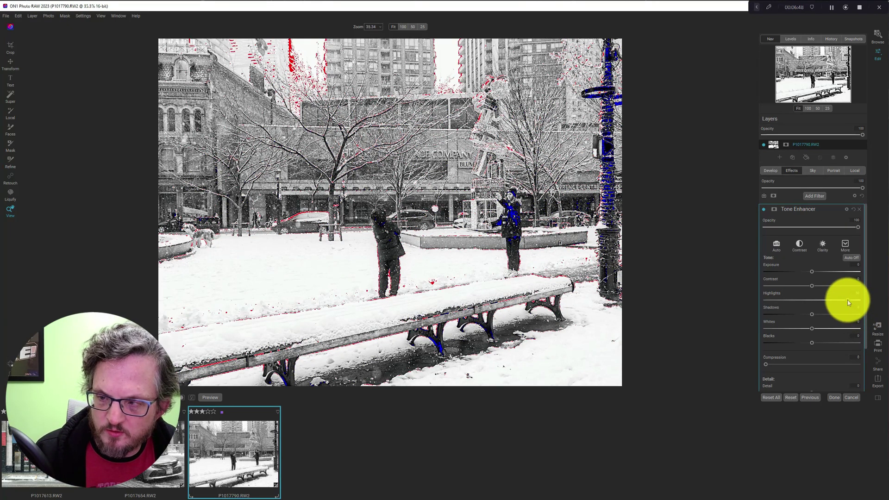
Set Tone Enhancer Highlights to 11 and opacity to about 76, then show its mask.
left_click_drag(843, 301, 823, 301)
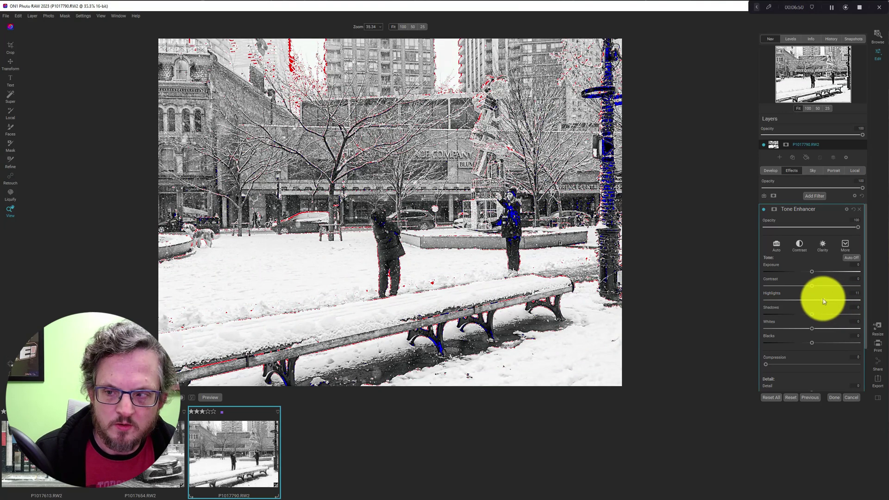
left_click(856, 227)
left_click_drag(857, 228, 813, 228)
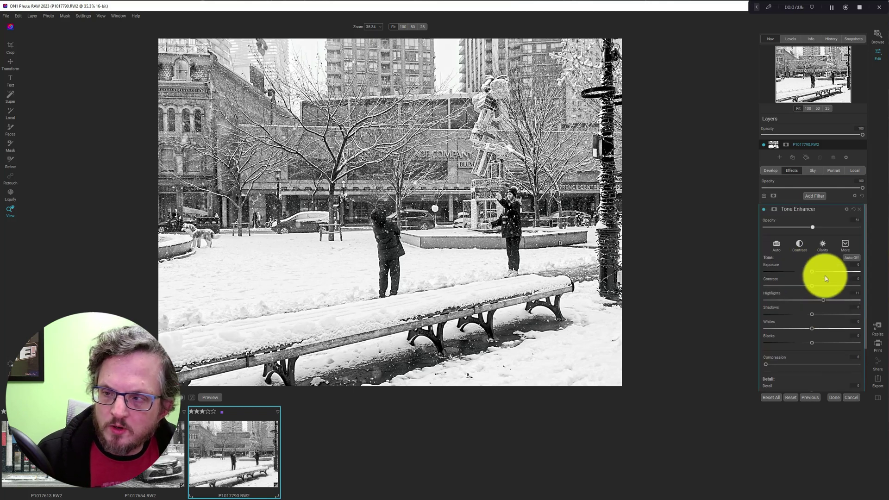
left_click_drag(812, 227, 835, 228)
left_click(774, 209)
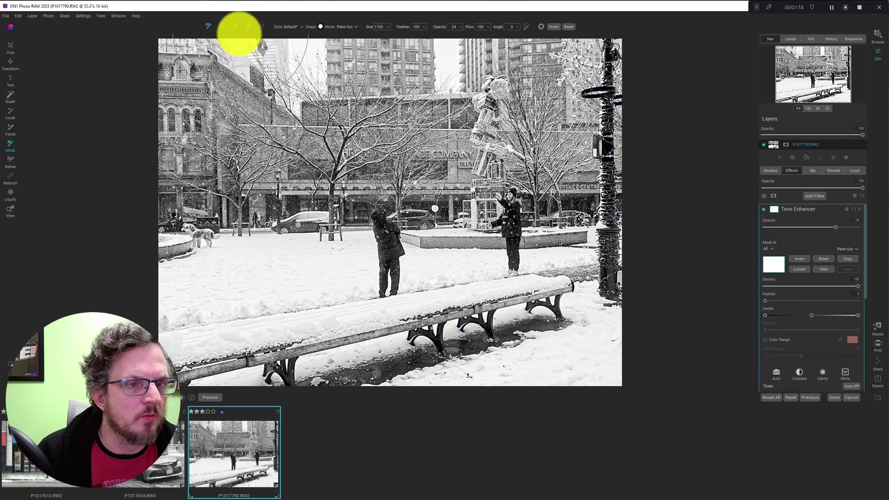
Draw a horizontal gradient mask across the buildings and raise Tone Enhancer Highlights to 14.
left_click(221, 27)
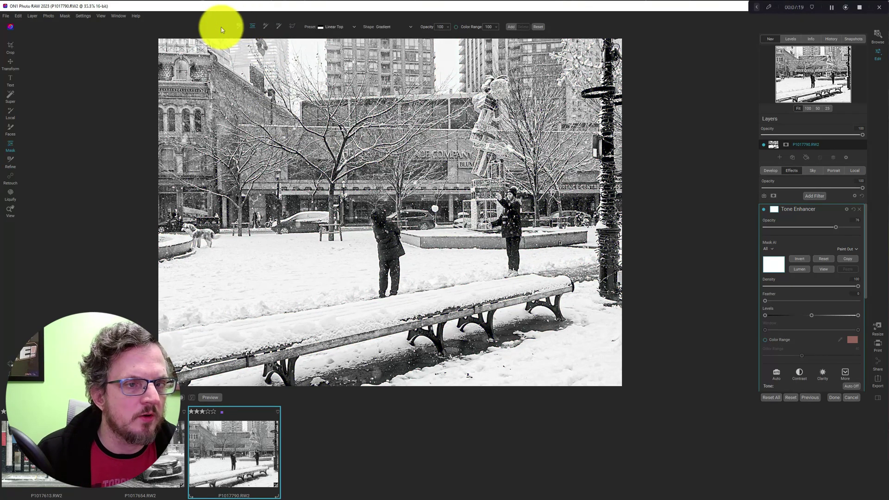
left_click(329, 156)
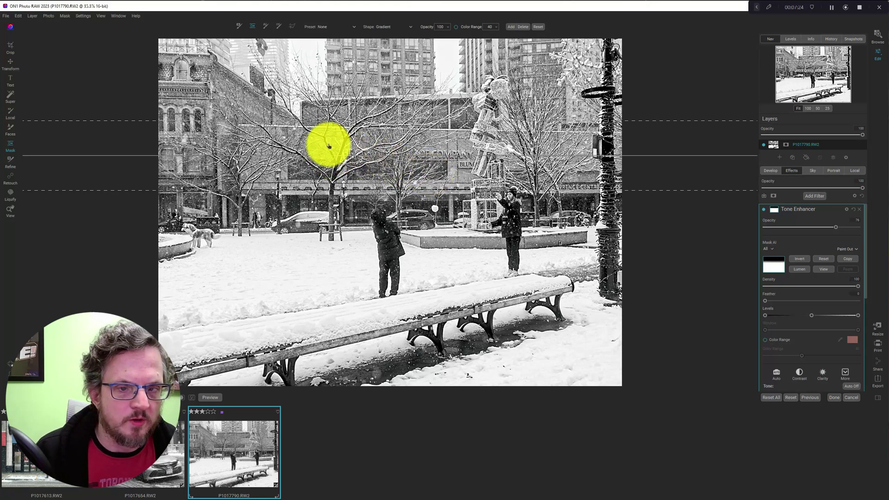
key("j")
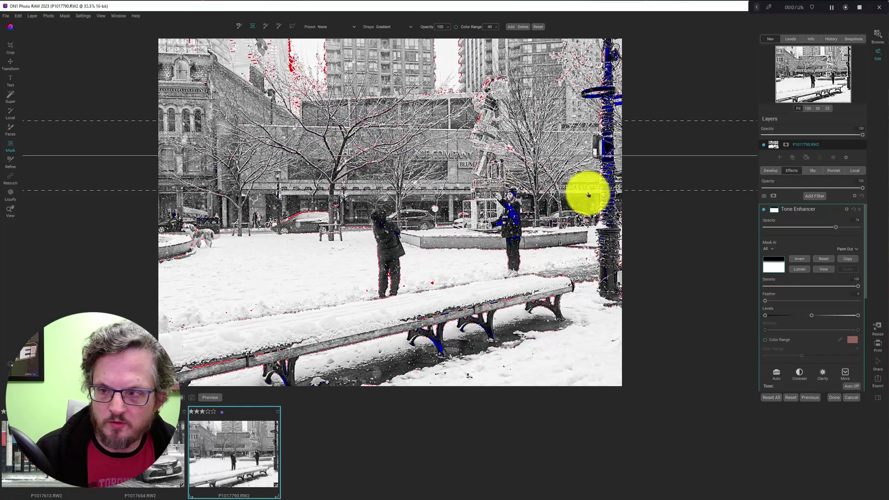
key("j")
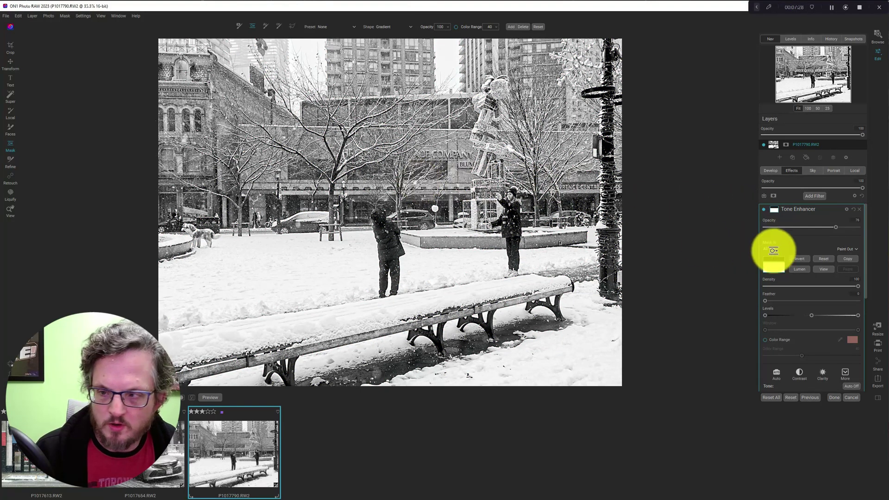
left_click(777, 212)
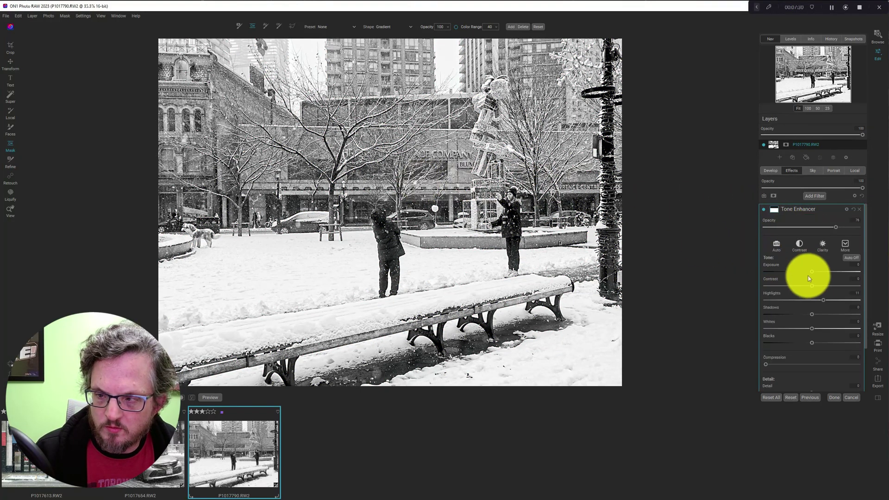
left_click_drag(825, 301, 831, 302)
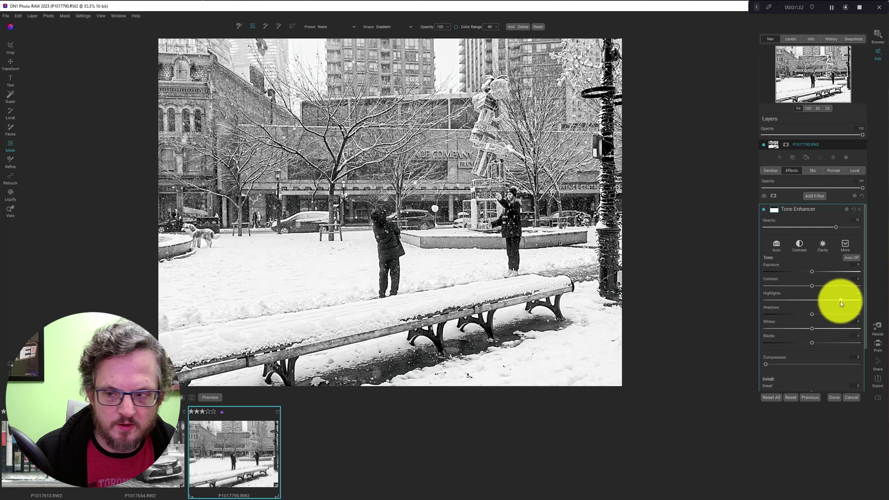
Bend the Tone Enhancer curve into an S with upper, lower and middle points.
scroll(815, 343, "down", 3)
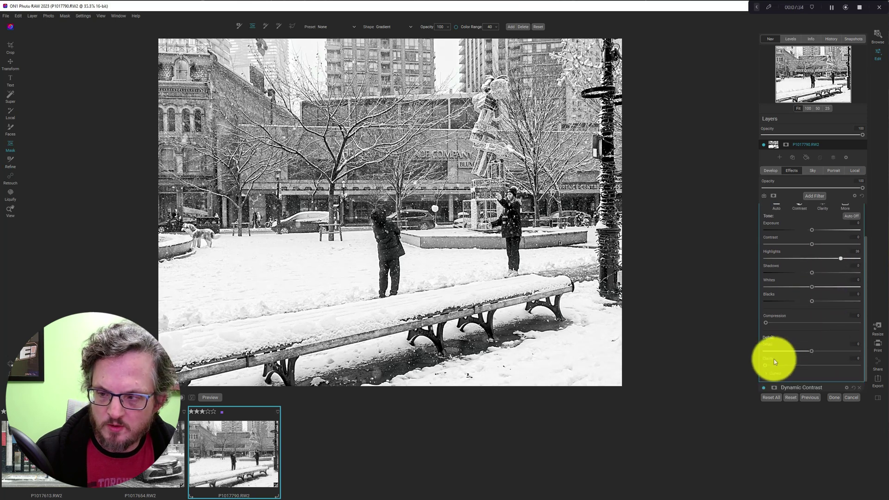
left_click(785, 370)
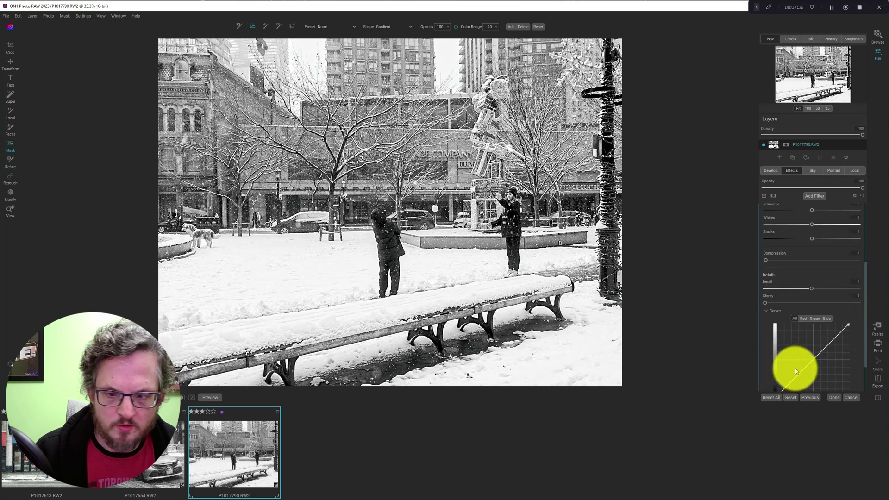
left_click_drag(820, 356, 808, 358)
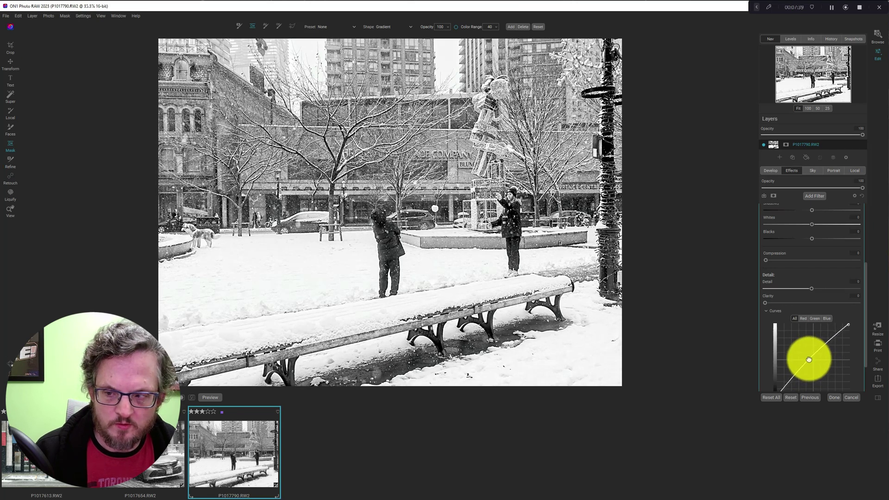
left_click(834, 334)
left_click(794, 381)
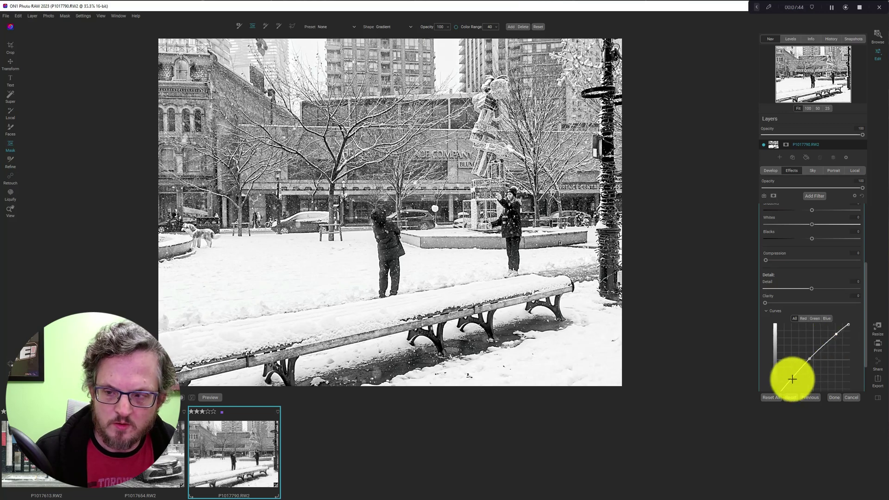
left_click(814, 359)
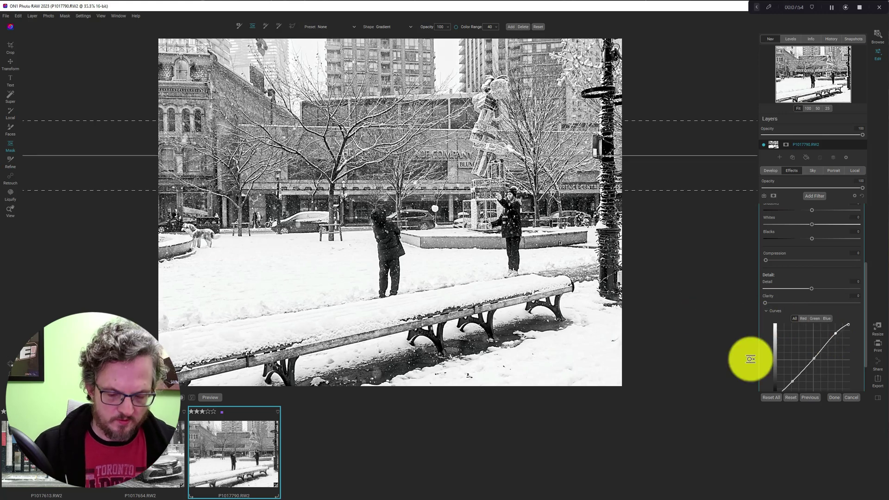
key("backslash")
key("backslash")
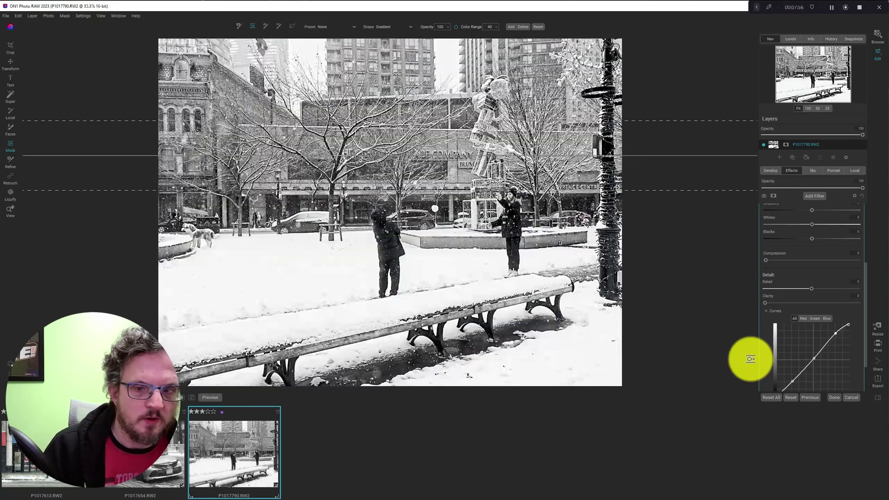
scroll(828, 222, "up", 3)
left_click(840, 209)
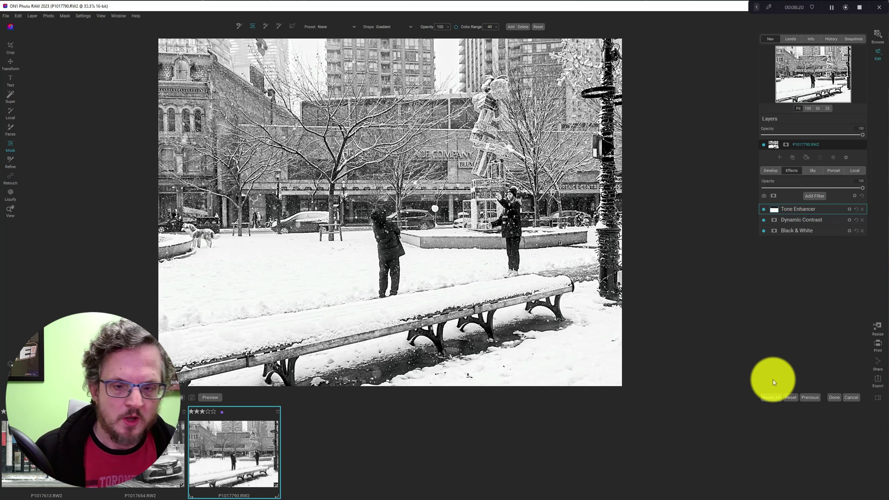
Add a Curves filter and lift its upper point to In 207 / Out 217.
left_click(814, 195)
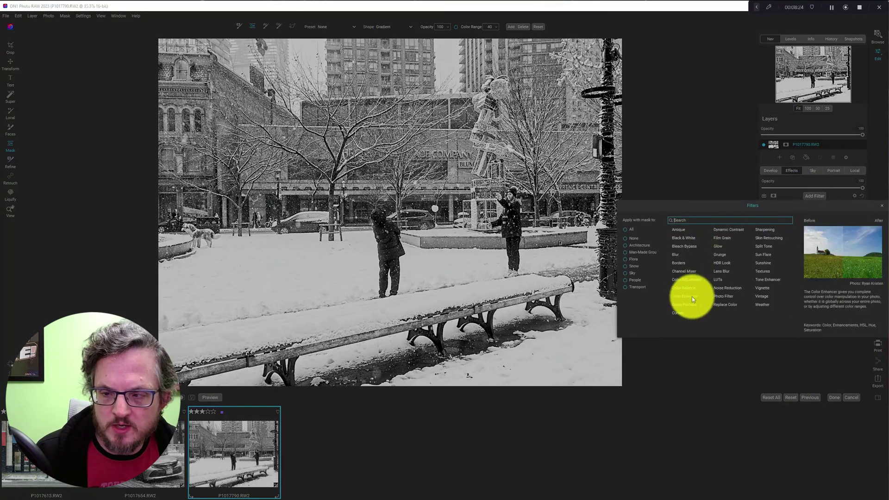
left_click(682, 313)
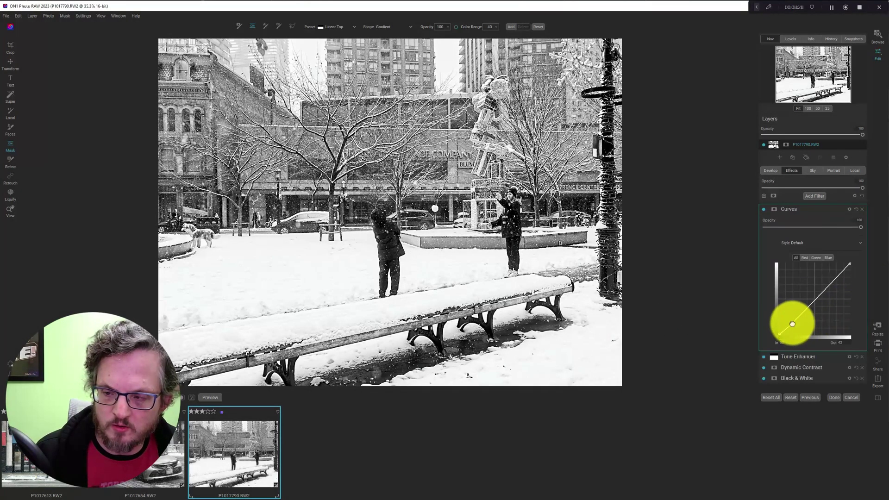
left_click_drag(836, 278, 836, 274)
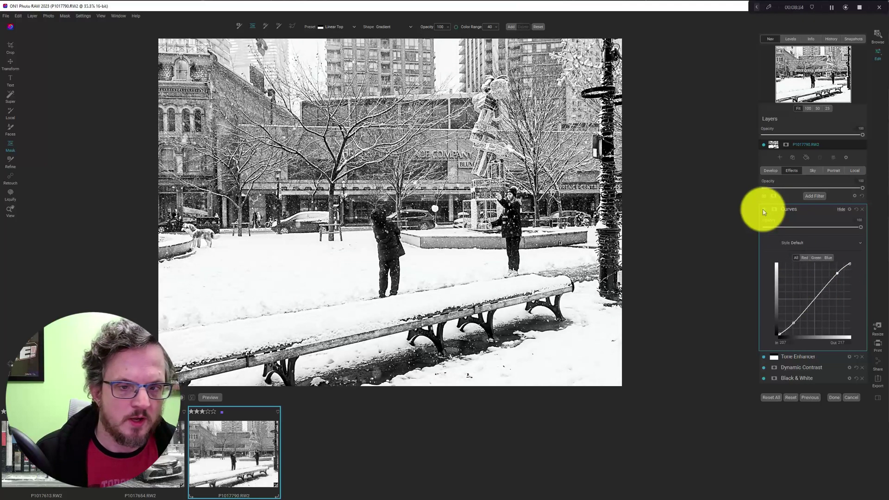
left_click(841, 210)
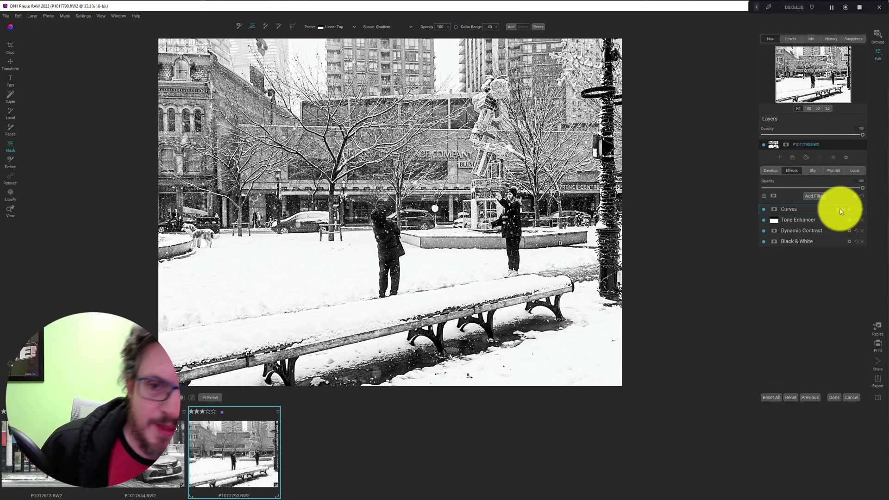
left_click(811, 198)
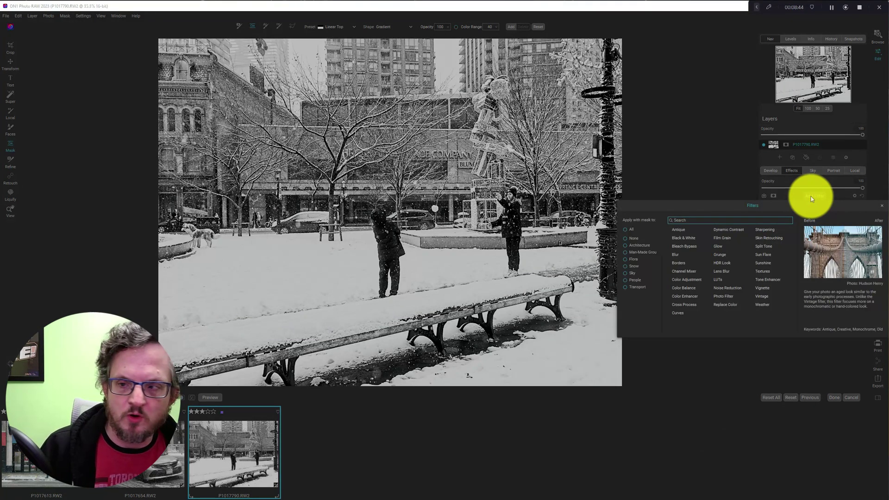
left_click(717, 246)
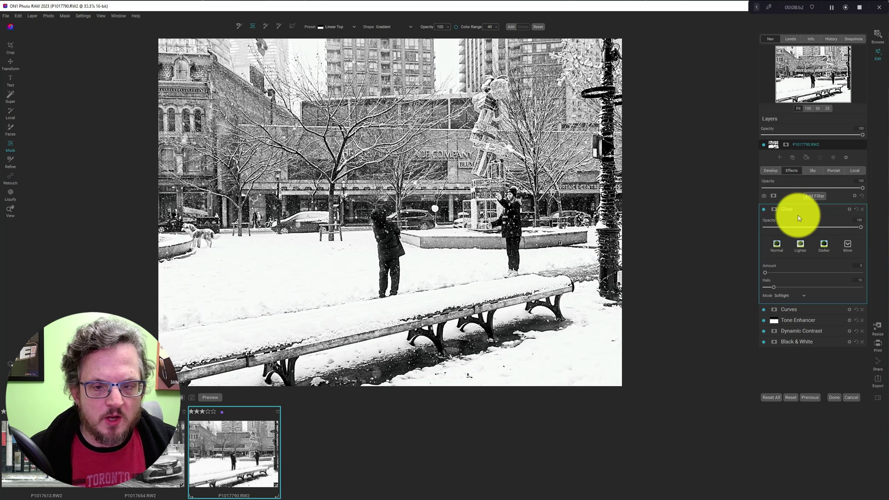
left_click(847, 246)
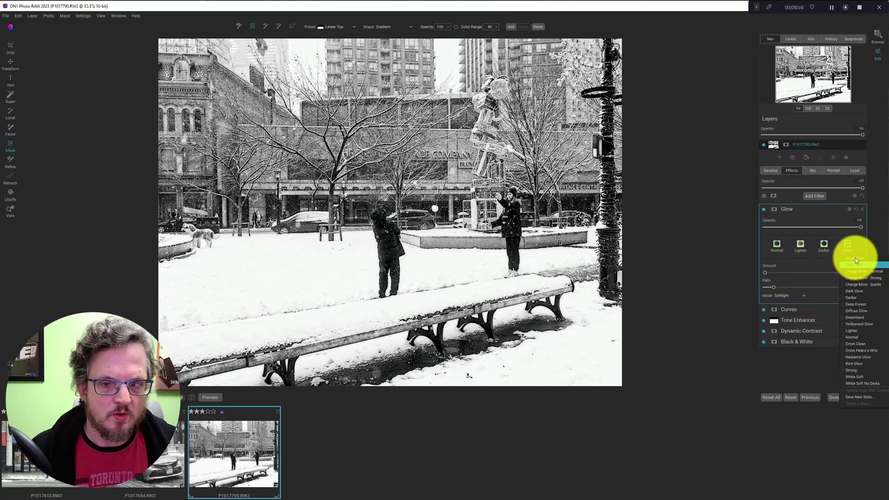
key("Down")
key("Down")
key("Down")
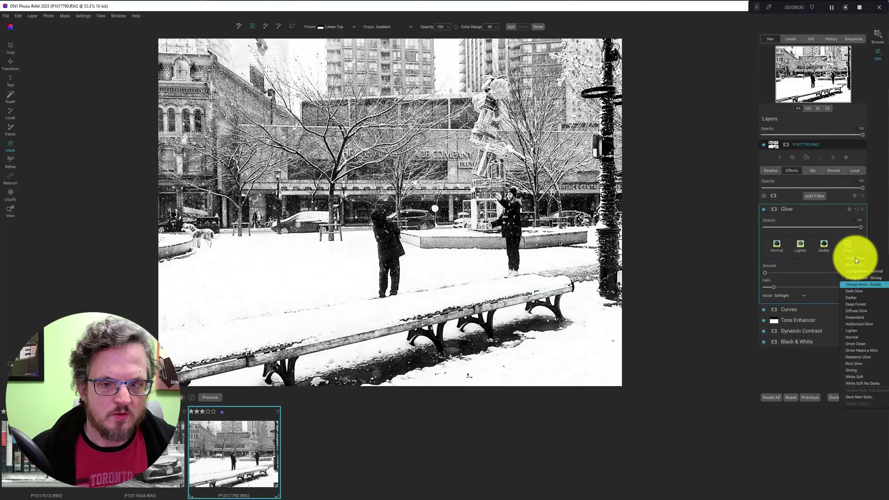
key("Down")
key("Down")
key("Down")
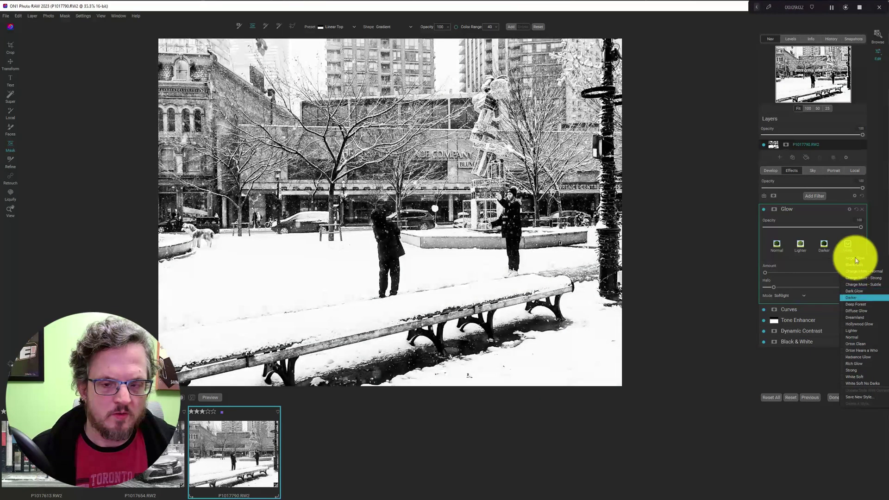
key("Down")
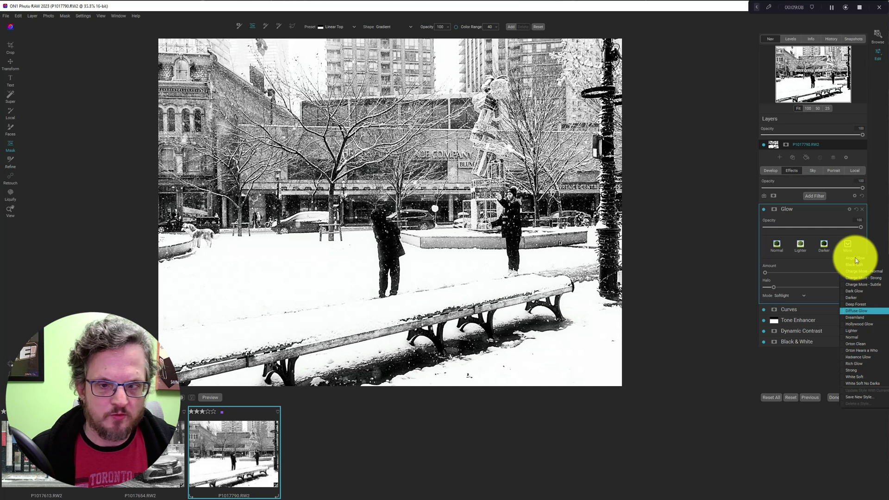
key("Down")
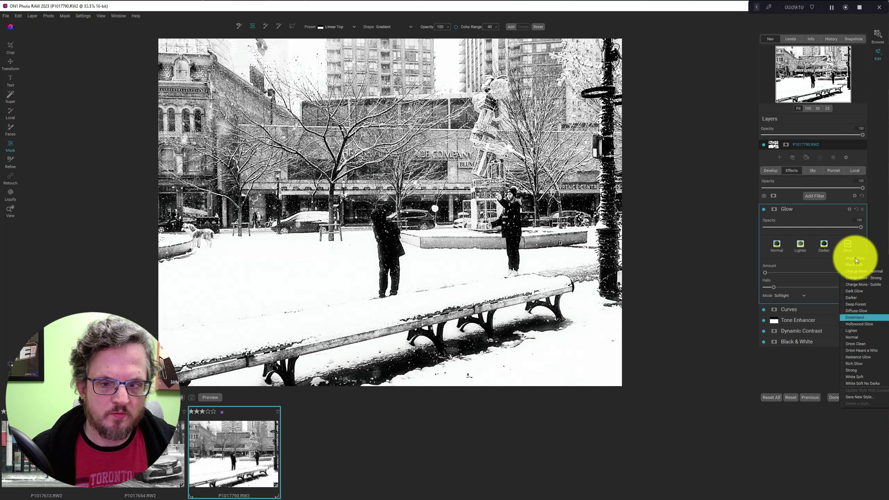
key("Down")
key("Down")
key("Down")
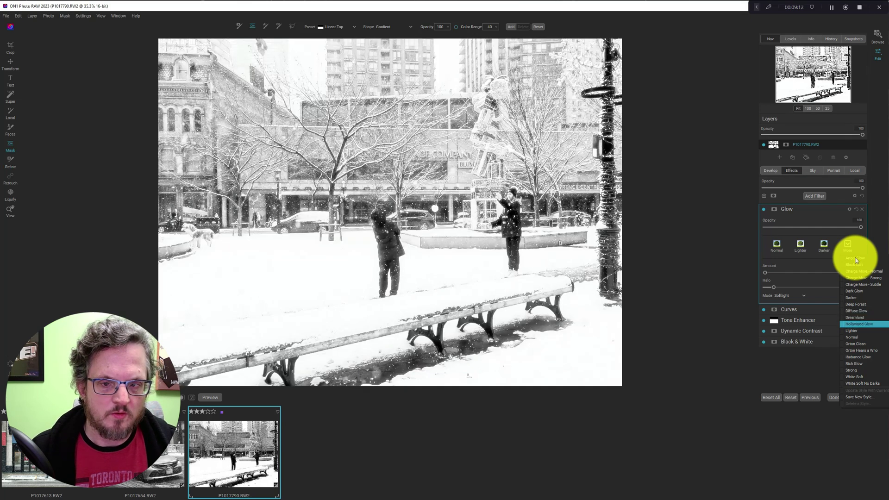
key("Down")
key("Down")
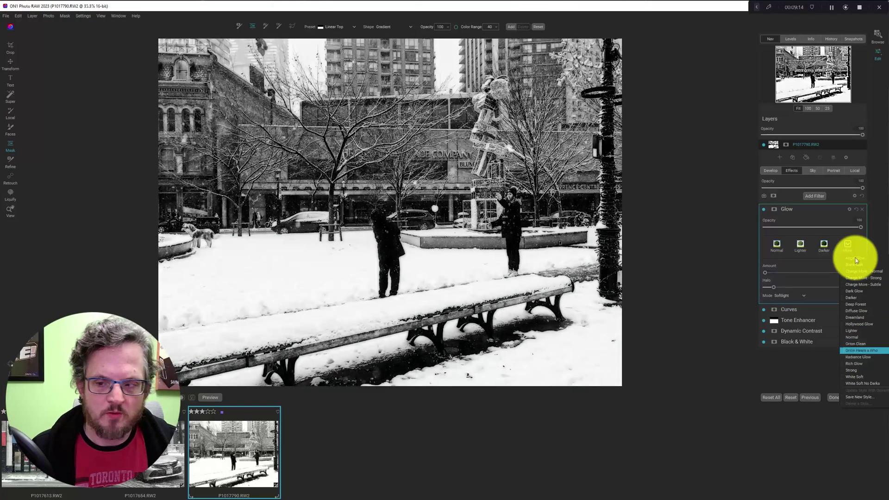
key("Down")
key("Down")
key("Down")
key("Down")
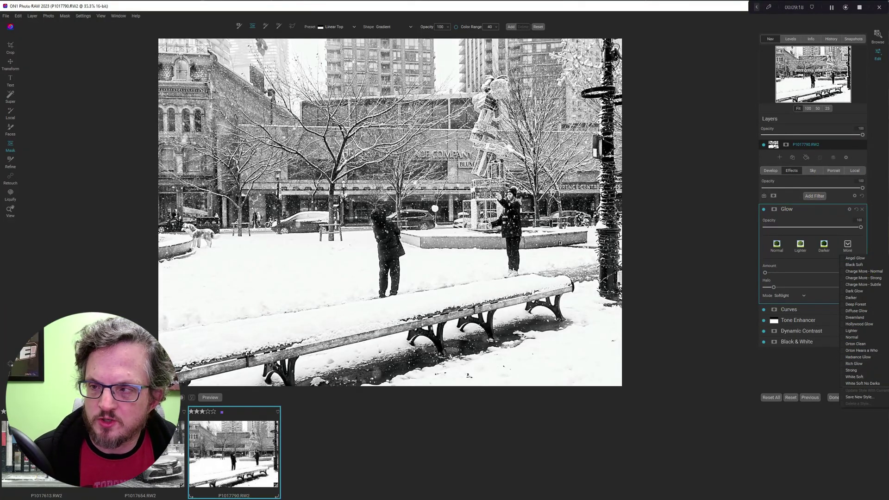
left_click(861, 210)
left_click(861, 209)
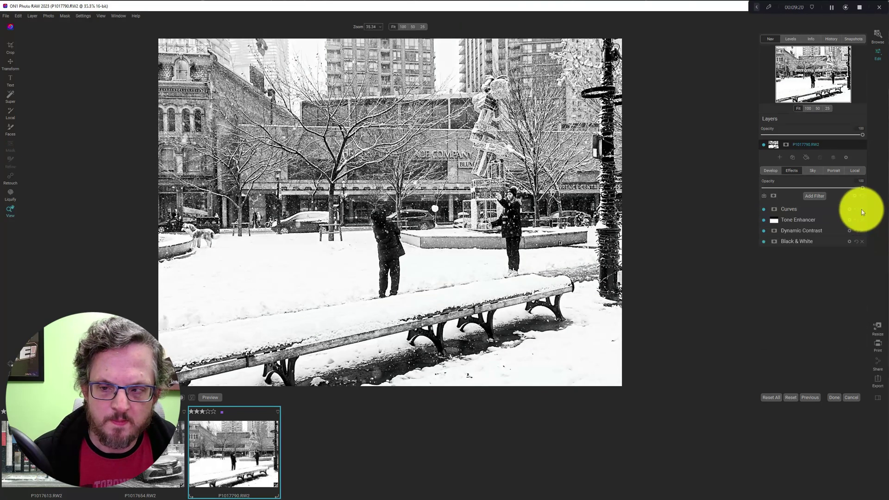